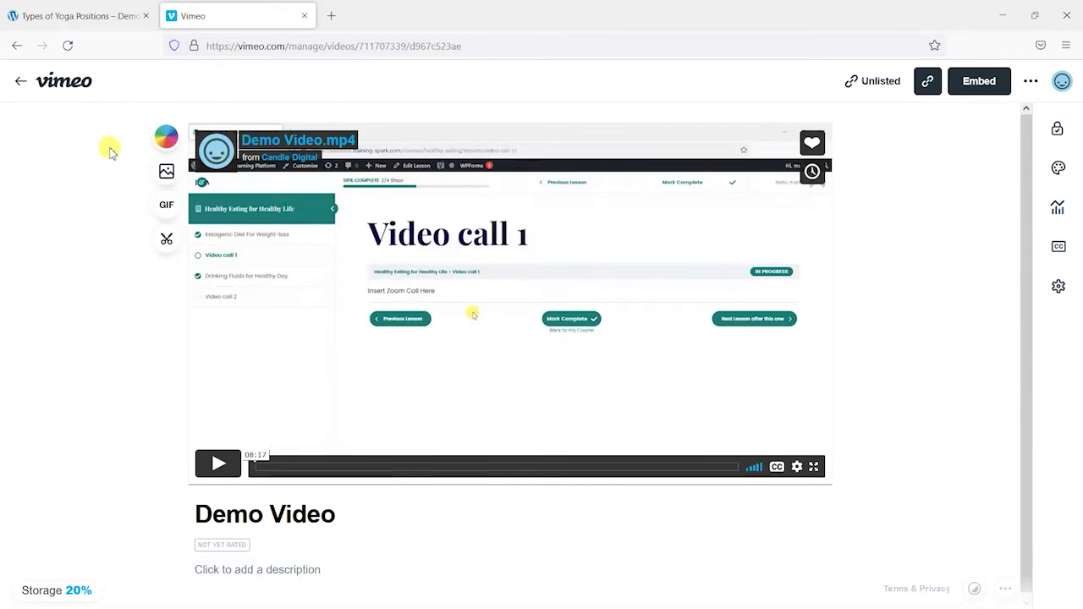
Step: Switch from the Vimeo Demo Video page to the Types of Yoga Positions lesson page
left_click(65, 8)
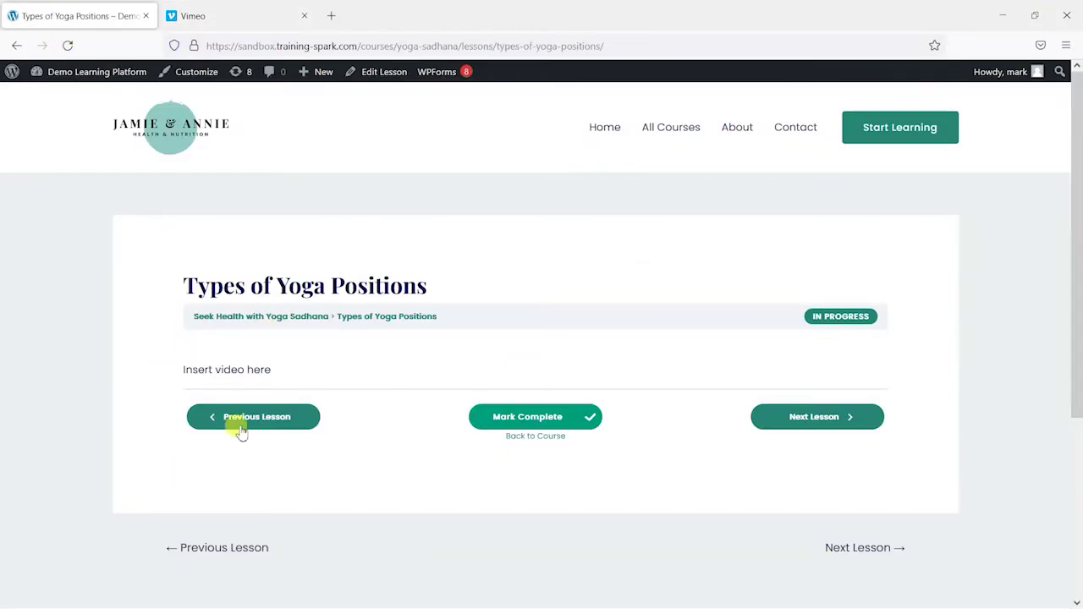
Step: Check the lesson's 'Insert video here' placeholder, glance at Demo Video, then return to the lesson
scroll(245, 419, "down", 2)
scroll(237, 355, "up", 2)
scroll(183, 364, "down", 1)
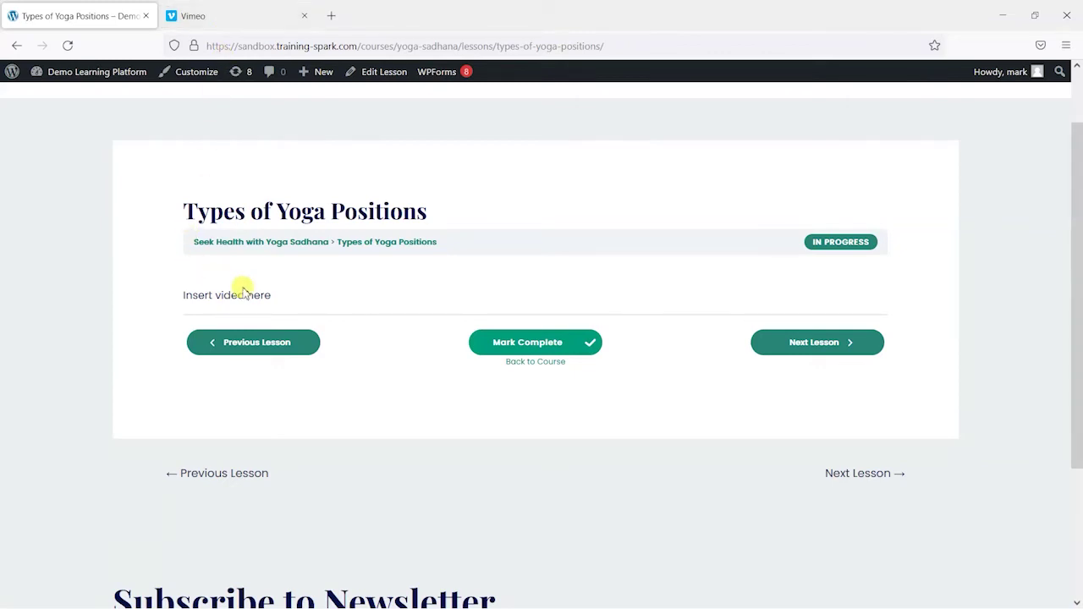
left_click(203, 14)
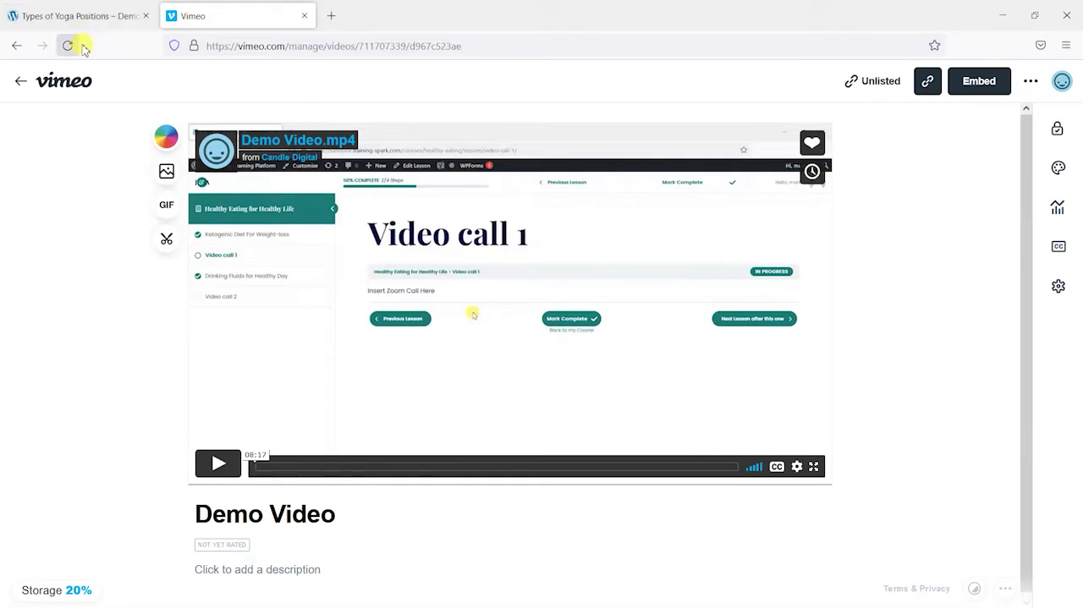
left_click(81, 13)
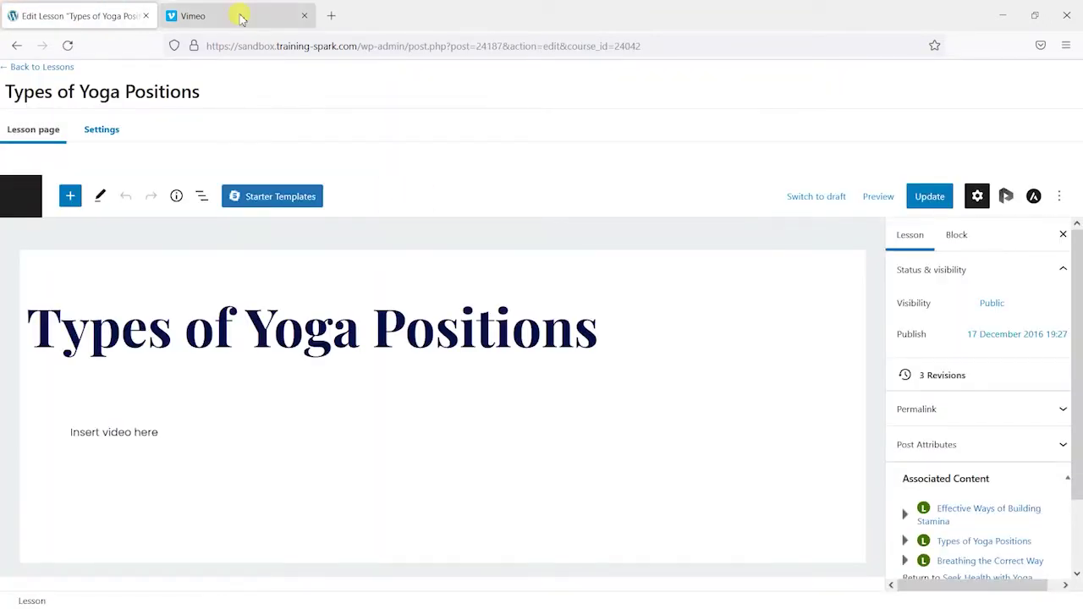
Step: Copy the Demo Video's unlisted Vimeo share link and go back to the lesson editor
left_click(242, 19)
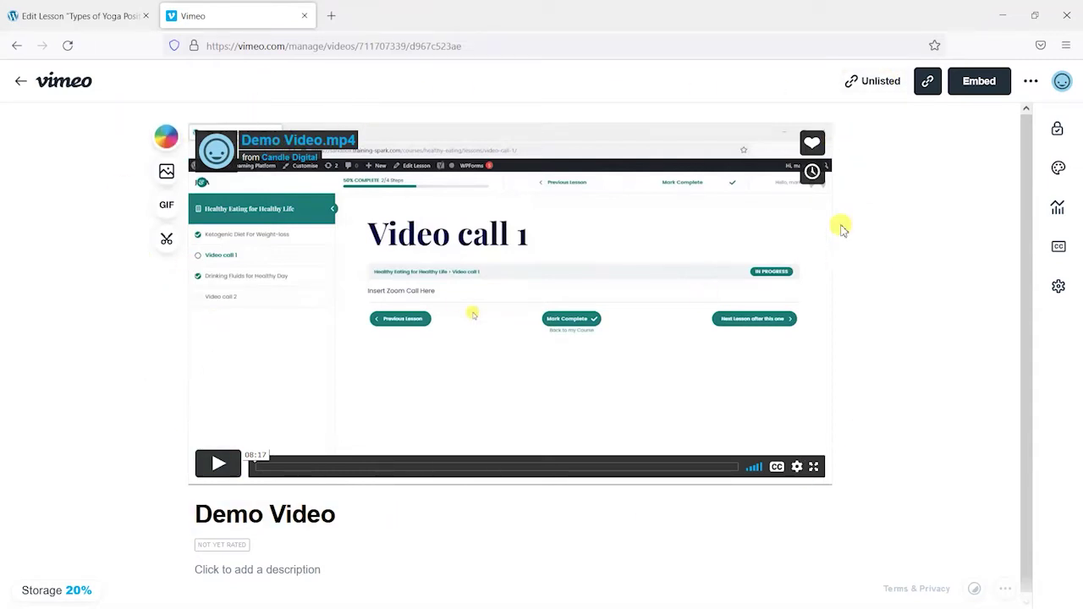
left_click(928, 82)
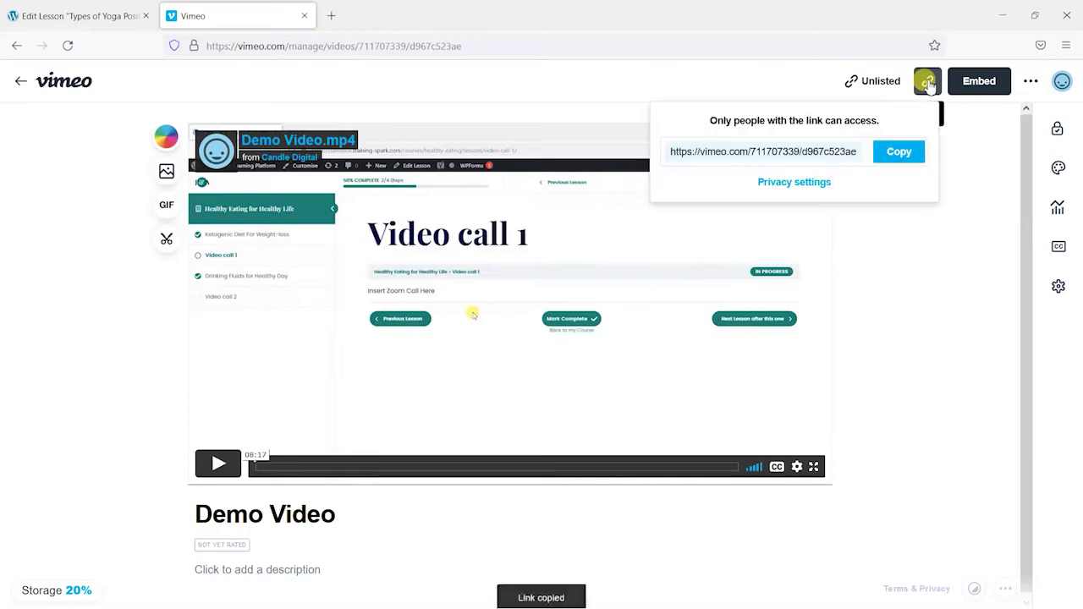
left_click(906, 153)
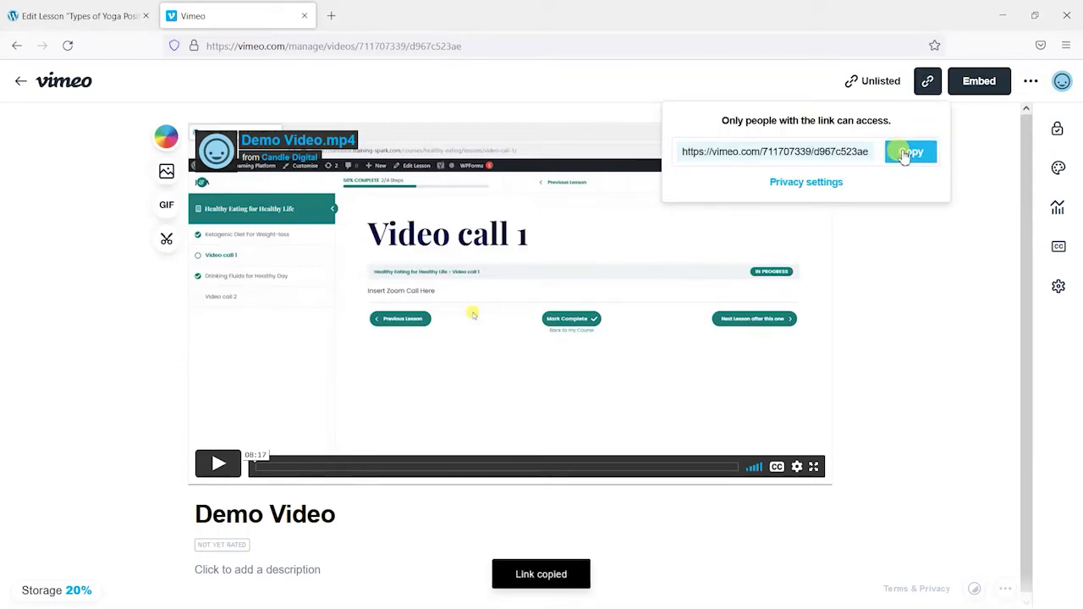
left_click(922, 252)
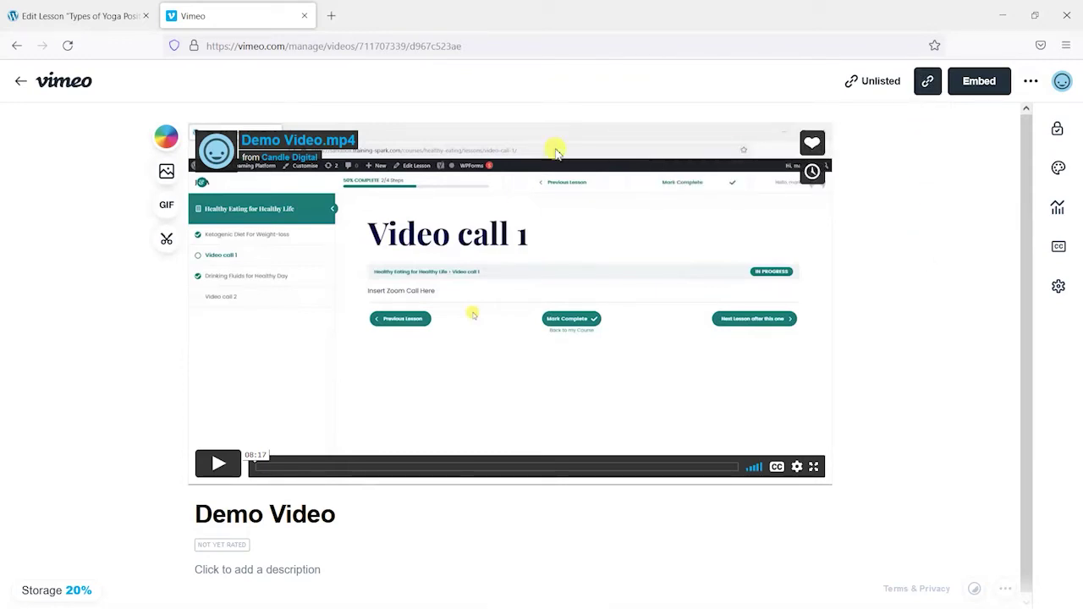
left_click(124, 9)
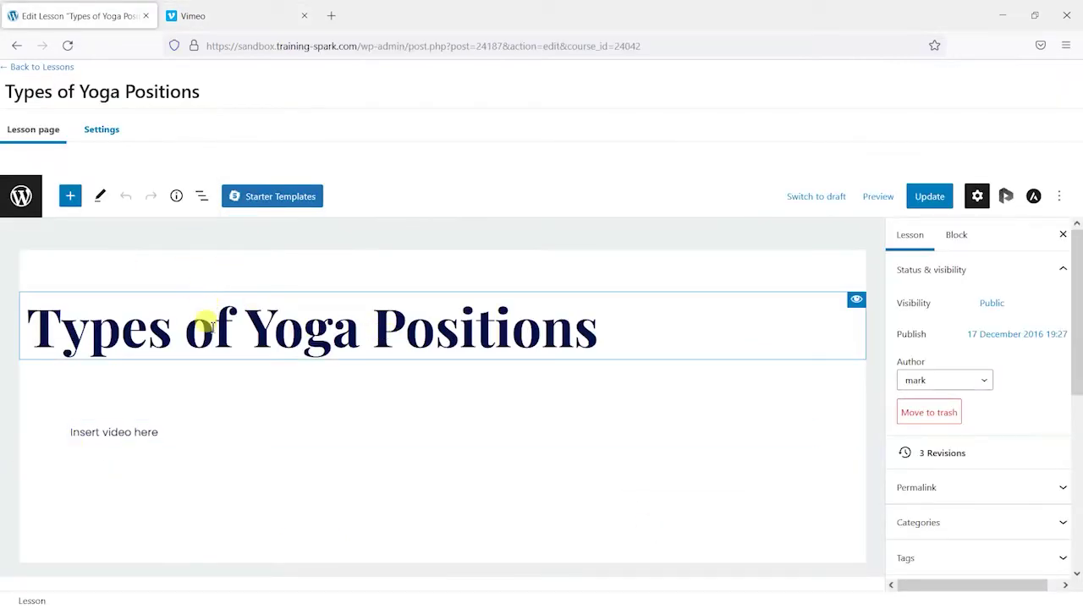
Step: Delete the 'Insert video here' placeholder text from the lesson
left_click(118, 432)
left_click_drag(193, 436, 65, 432)
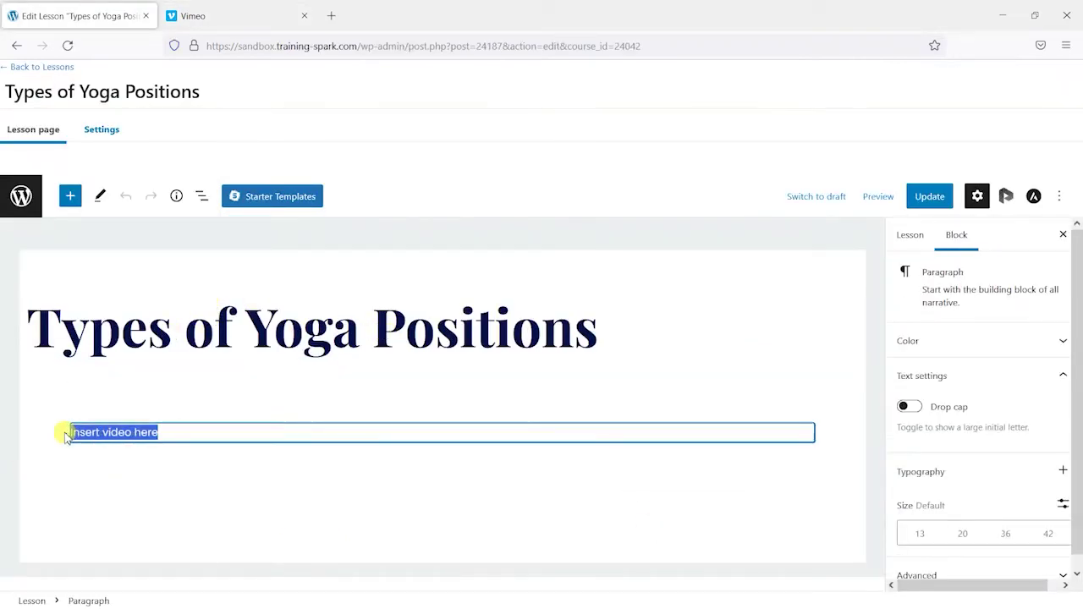
key("BackSpace")
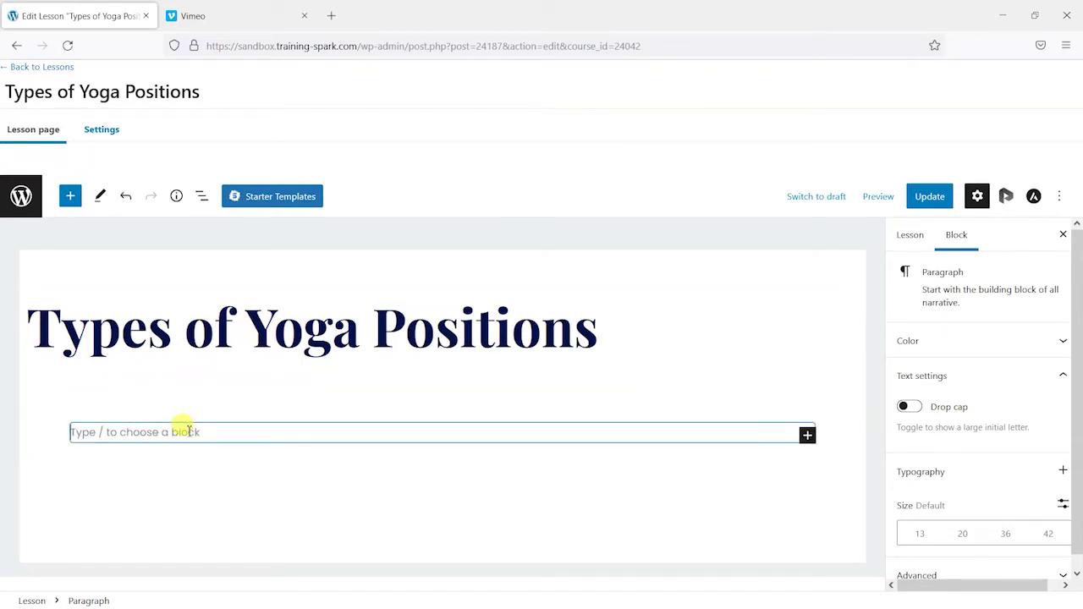
Step: Add a Vimeo block embedding the pasted Demo Video link and update the lesson
left_click(808, 437)
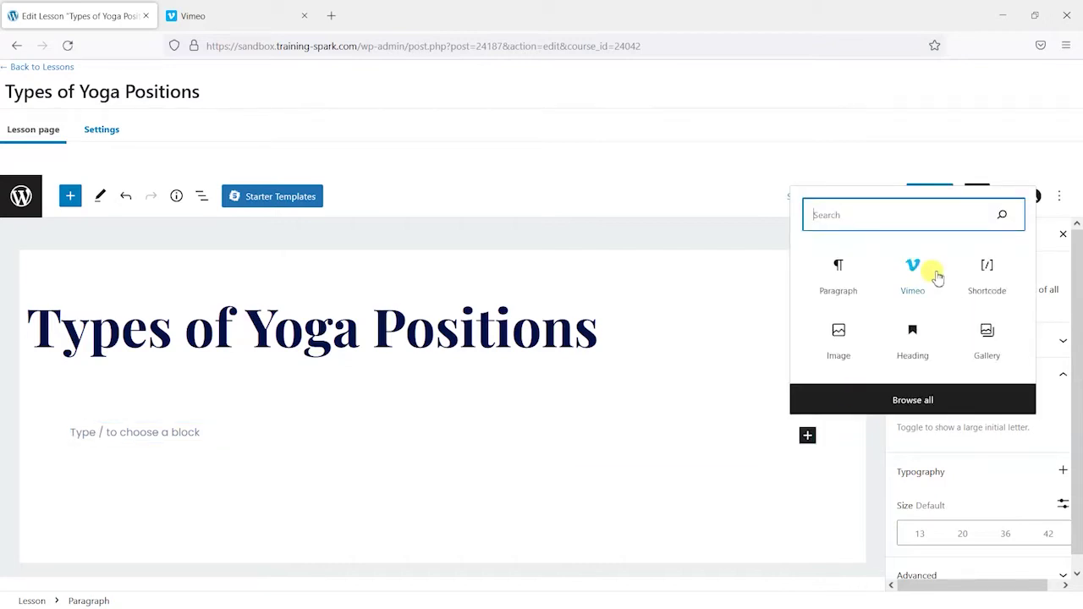
type("Vimeo")
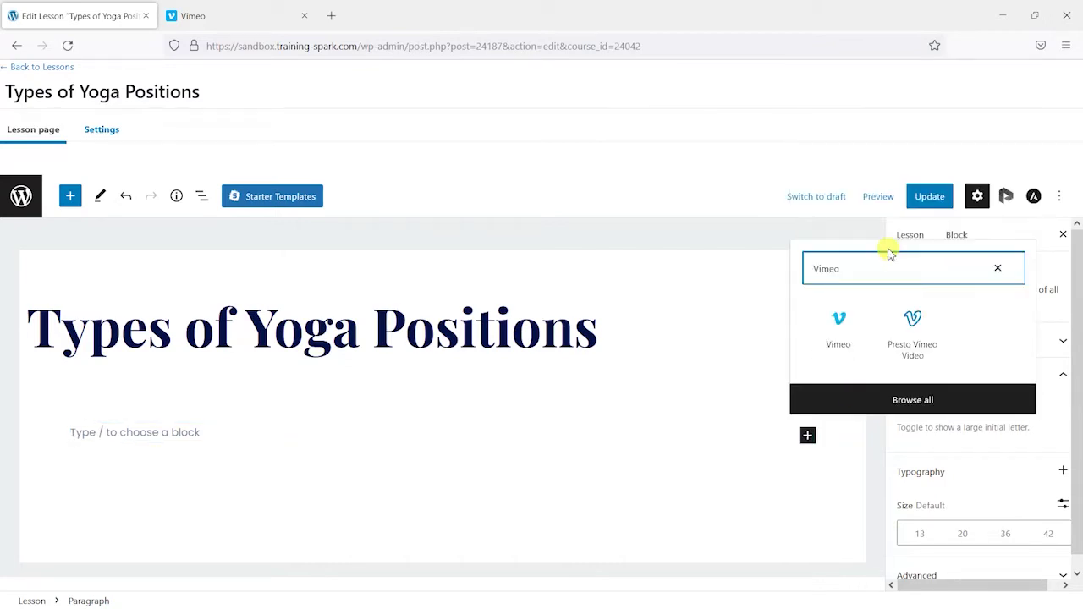
left_click(838, 336)
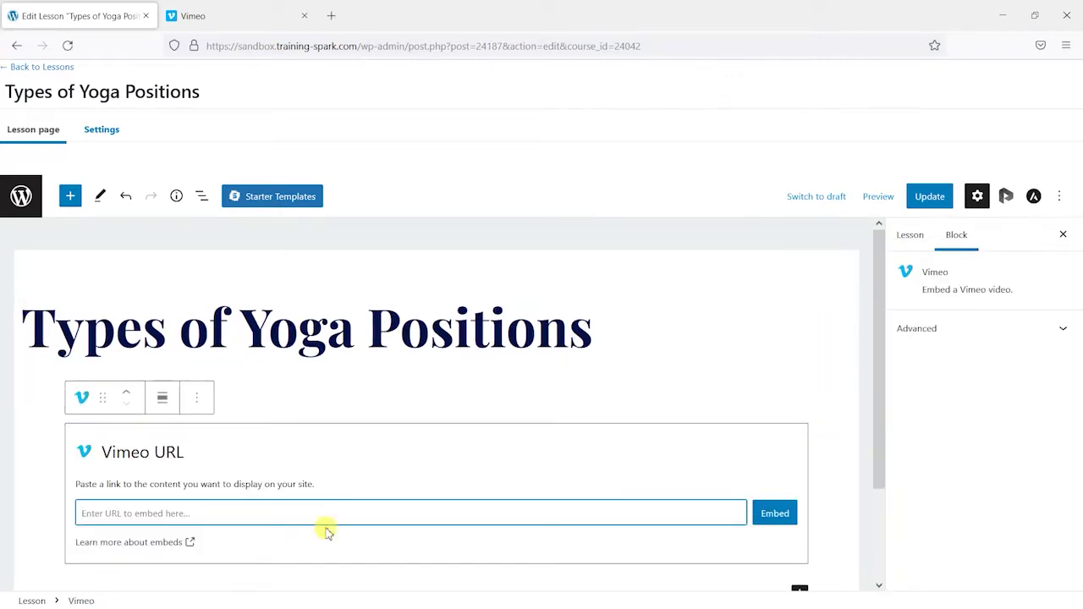
key("ctrl+v")
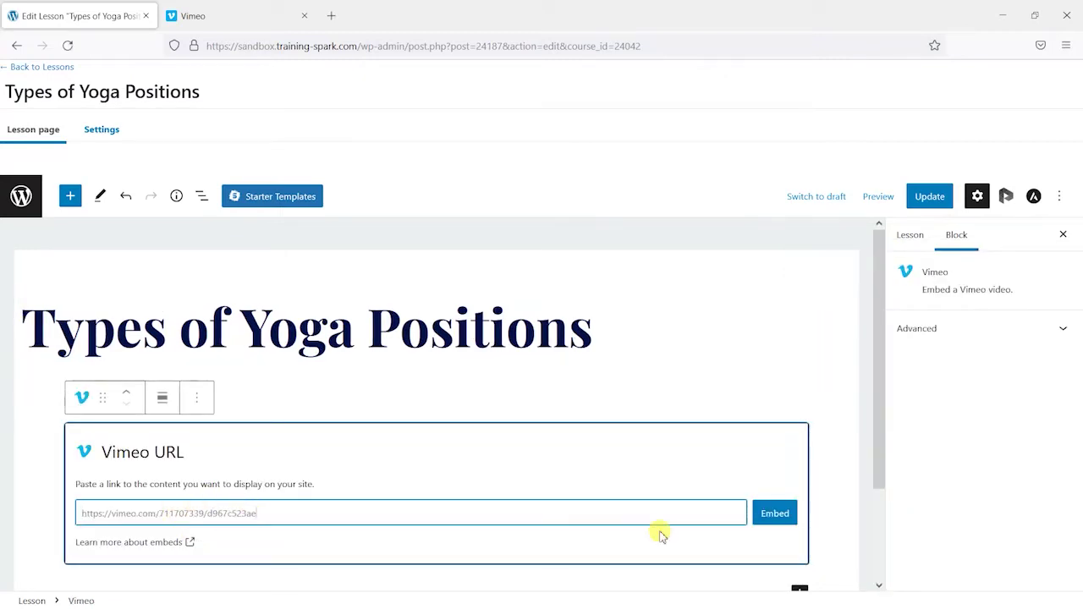
left_click(774, 514)
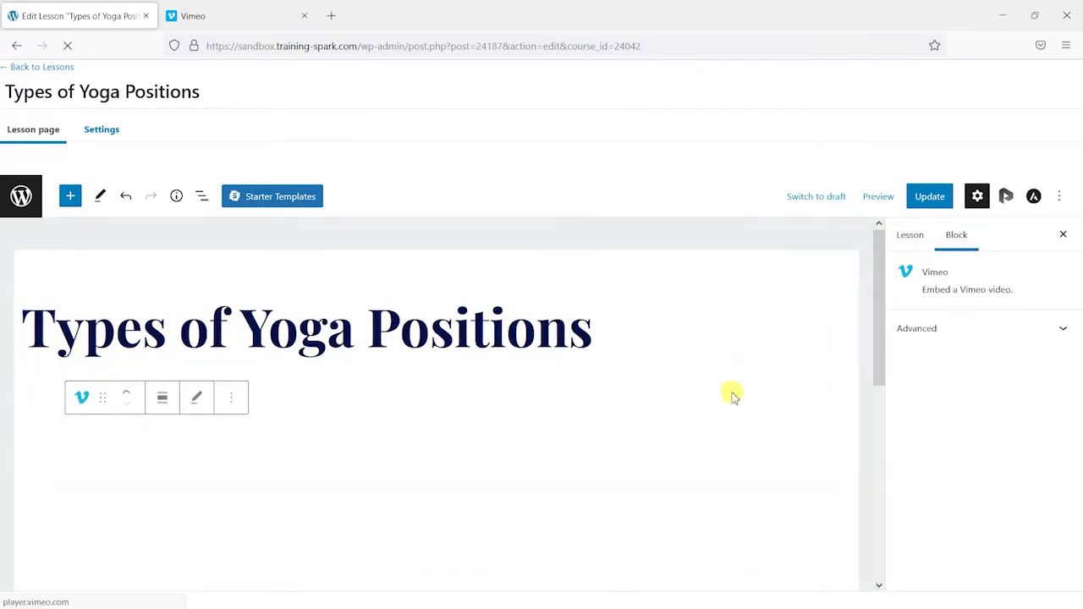
scroll(719, 389, "down", 3)
scroll(854, 307, "up", 2)
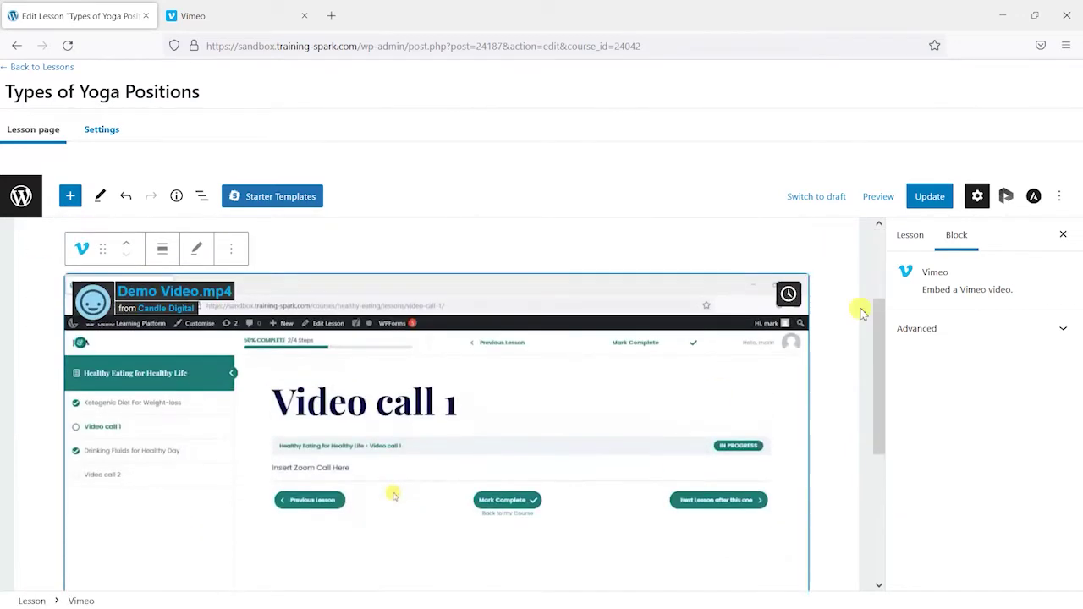
left_click(928, 196)
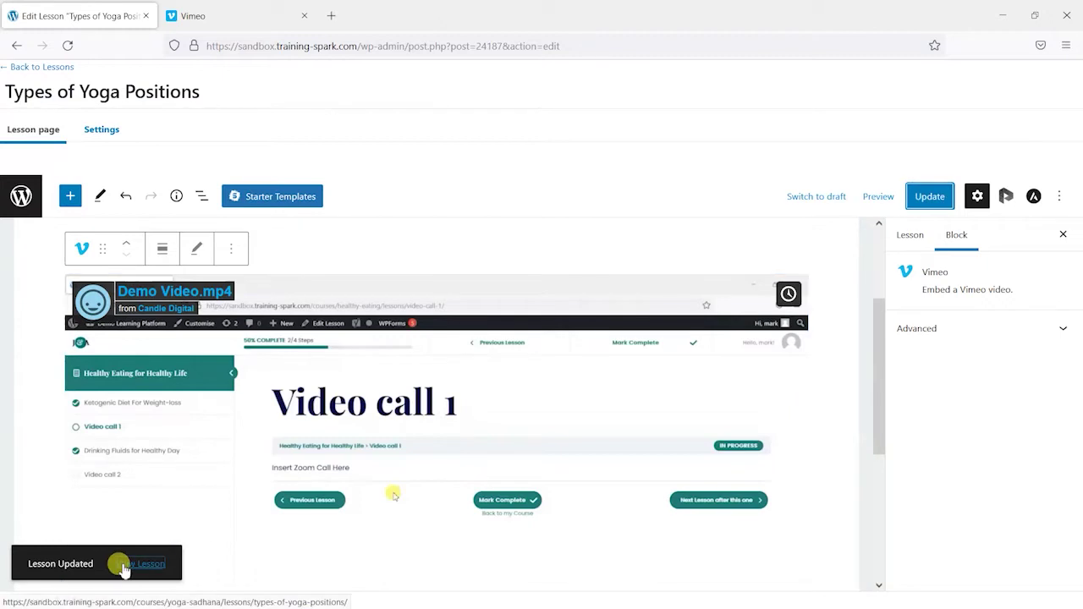
Step: View the updated lesson on the site and briefly play and pause the embedded Demo Video
left_click(142, 563)
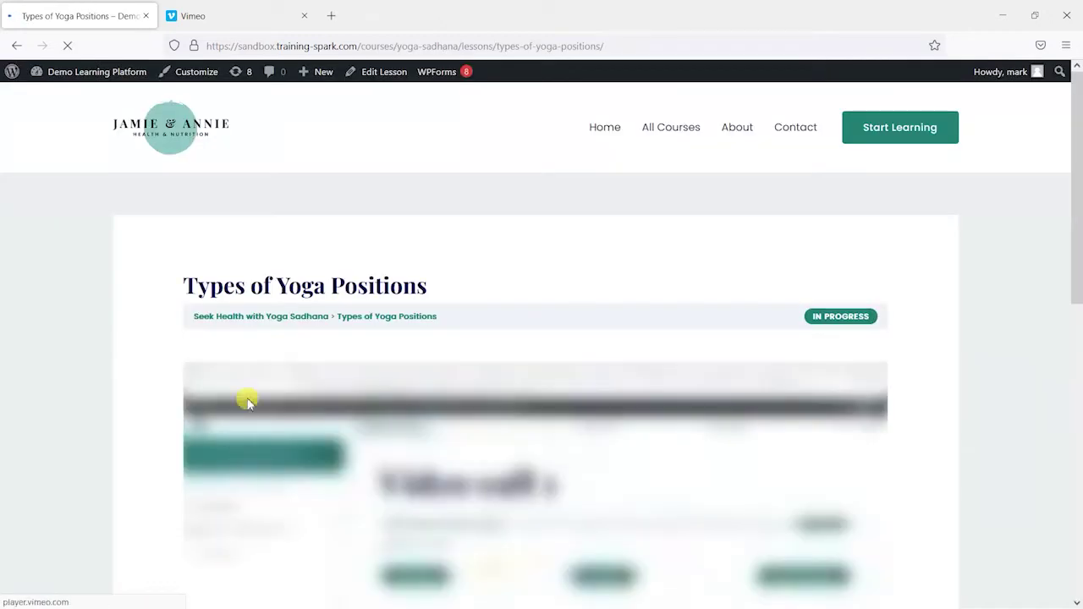
scroll(341, 175, "down", 5)
scroll(514, 245, "down", 1)
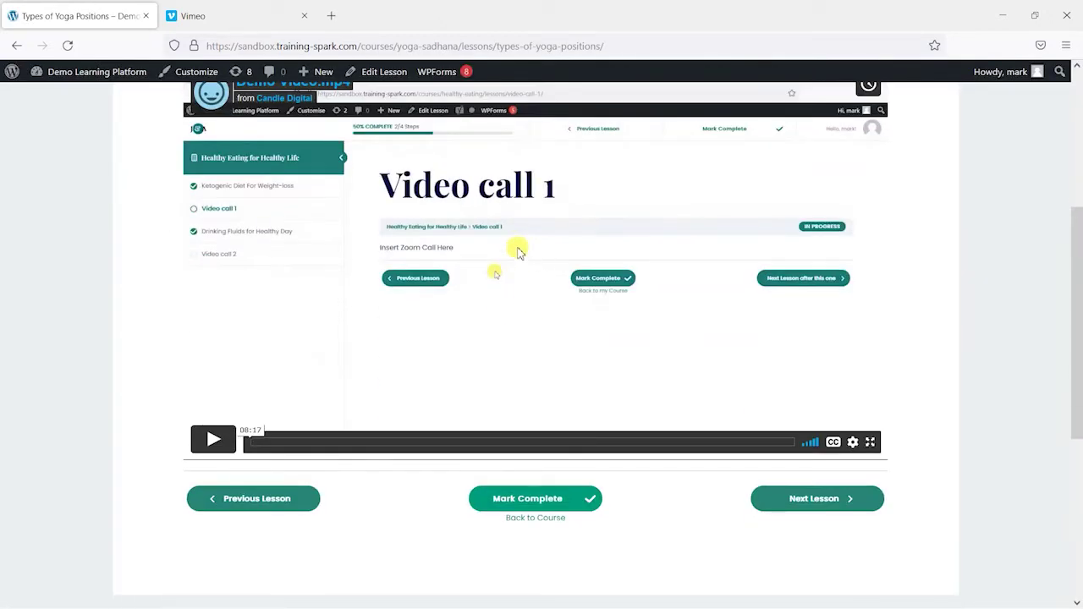
scroll(514, 244, "up", 1)
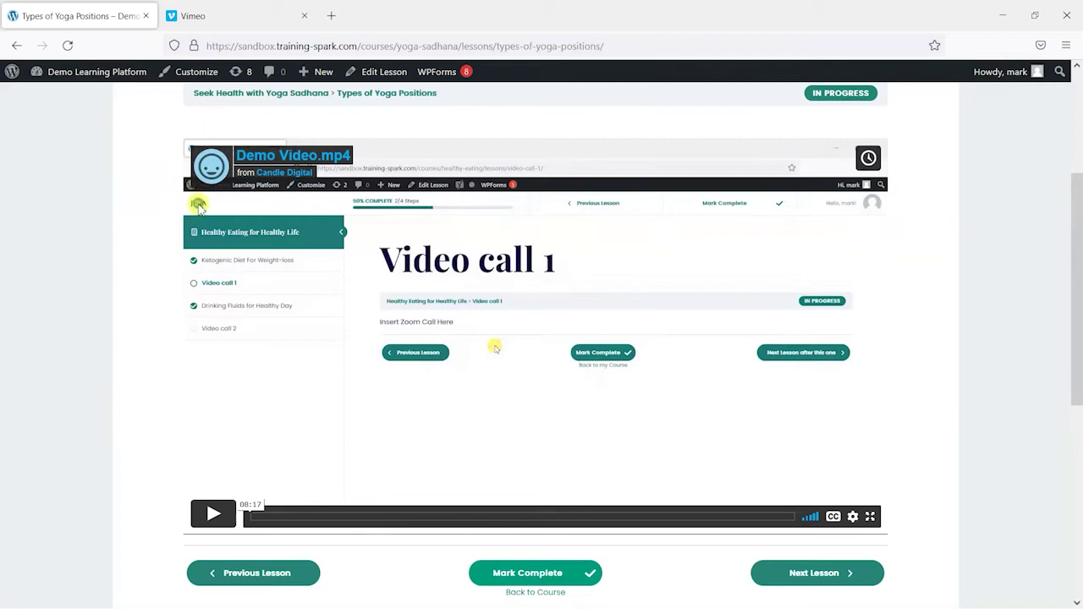
scroll(688, 242, "down", 2)
scroll(380, 187, "up", 2)
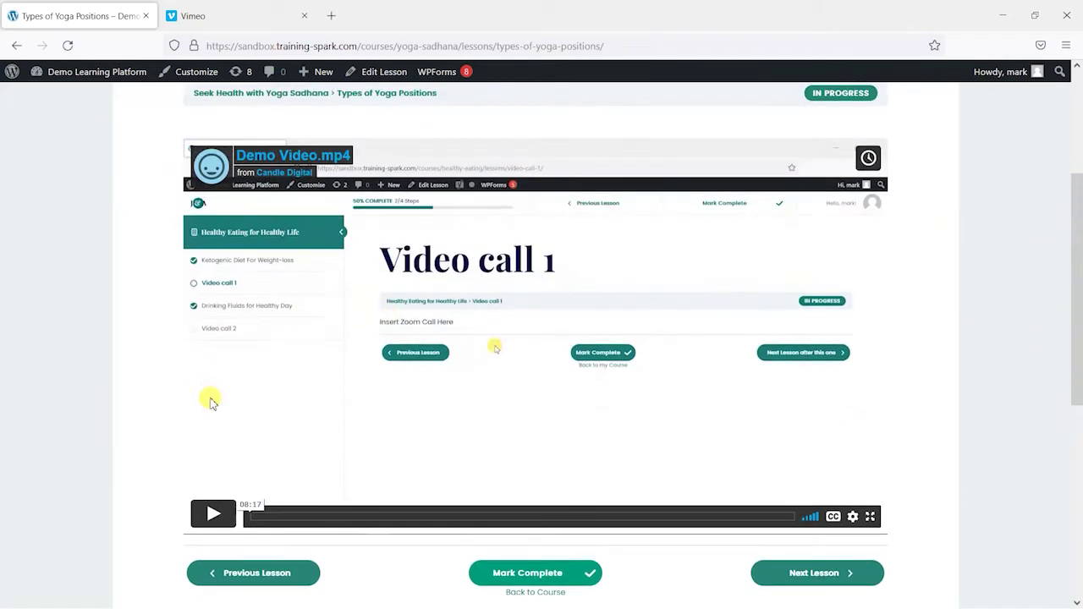
left_click(215, 515)
left_click(212, 512)
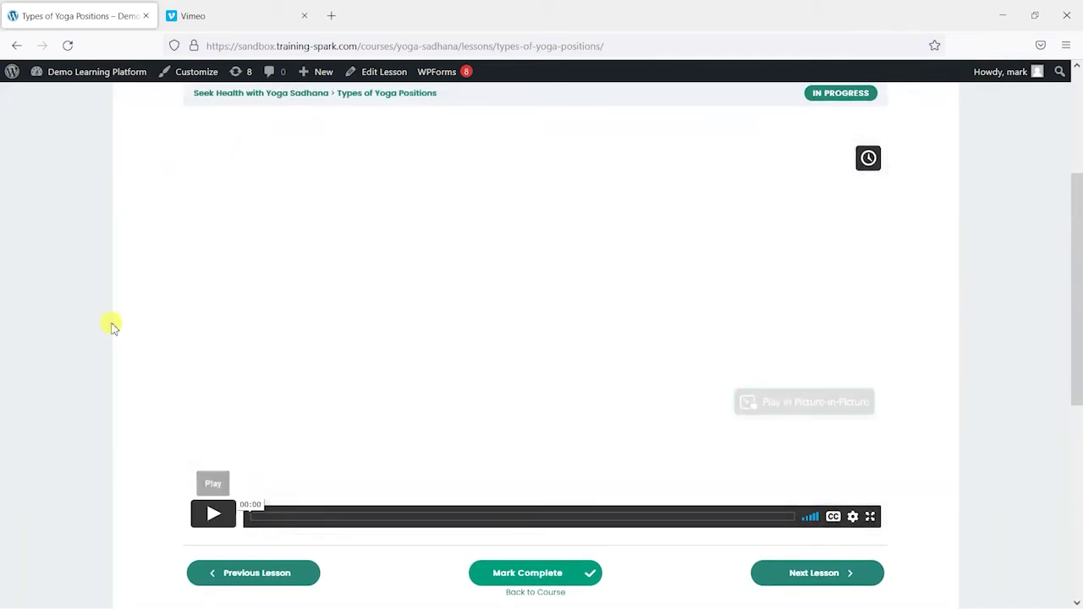
scroll(449, 375, "down", 2)
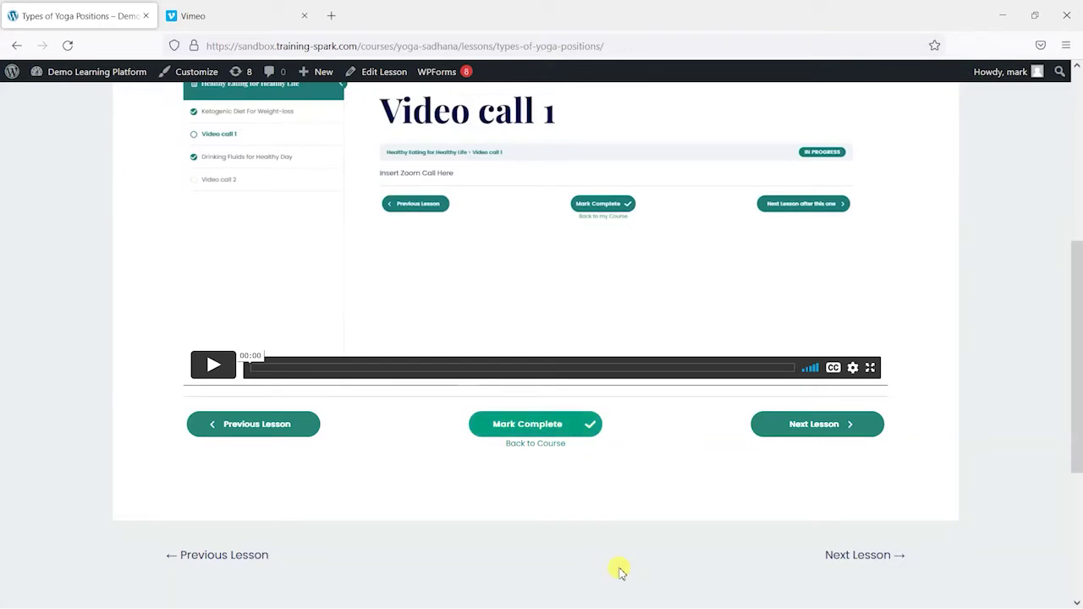
scroll(623, 555, "up", 3)
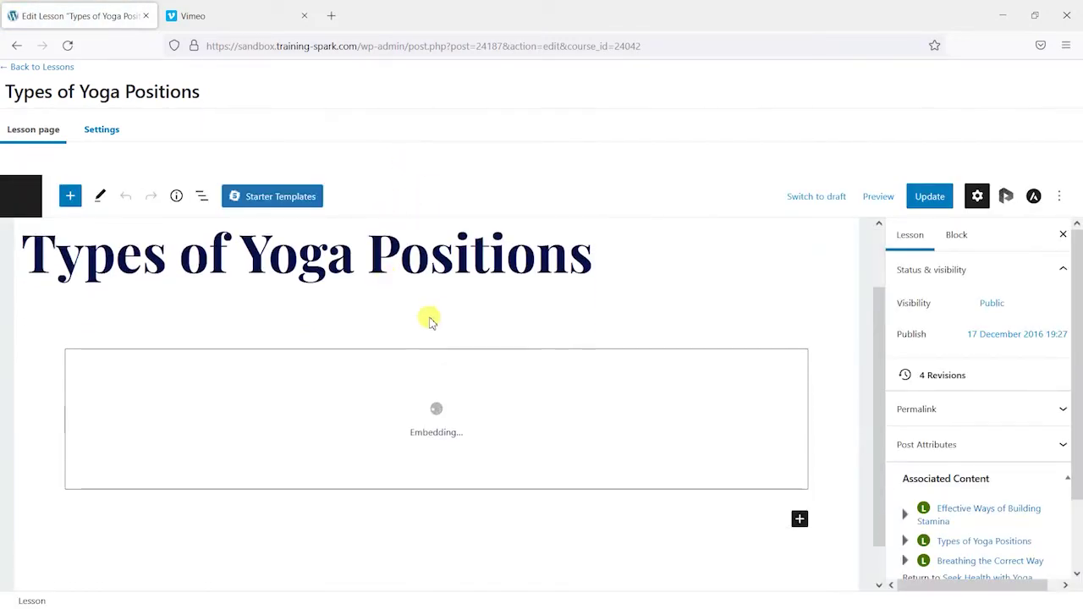
Step: Remove the Vimeo embed block from the Types of Yoga Positions lesson body
left_click(417, 367)
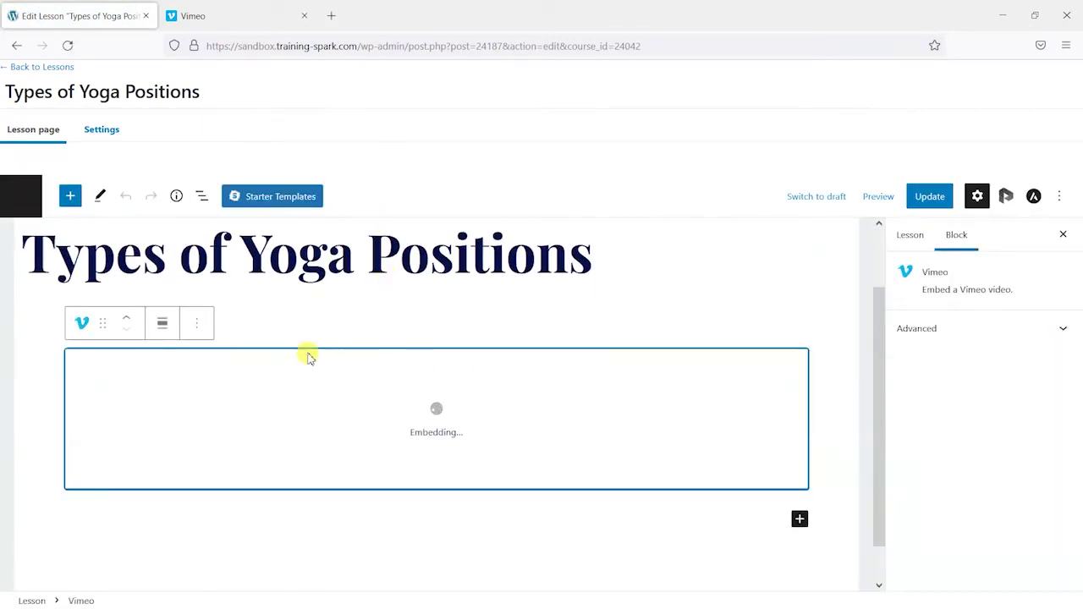
scroll(232, 324, "down", 1)
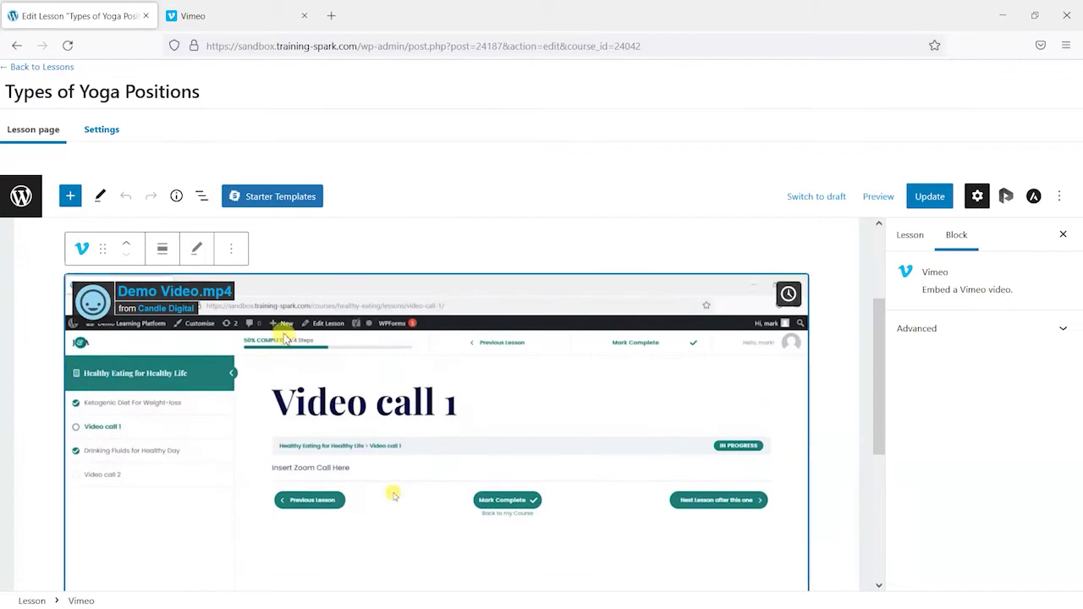
left_click(231, 248)
left_click(262, 549)
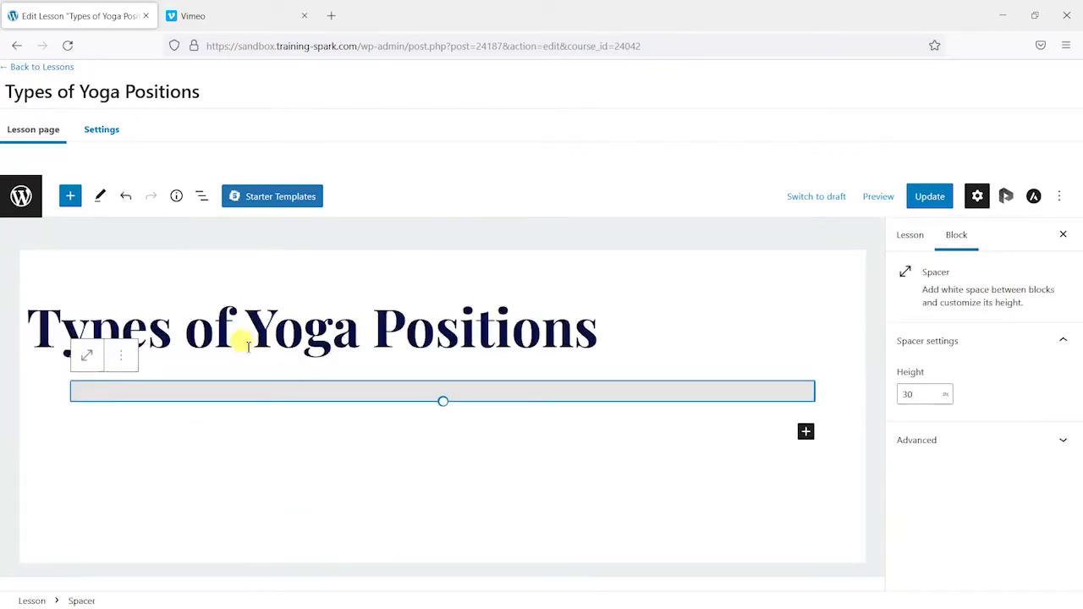
left_click(148, 503)
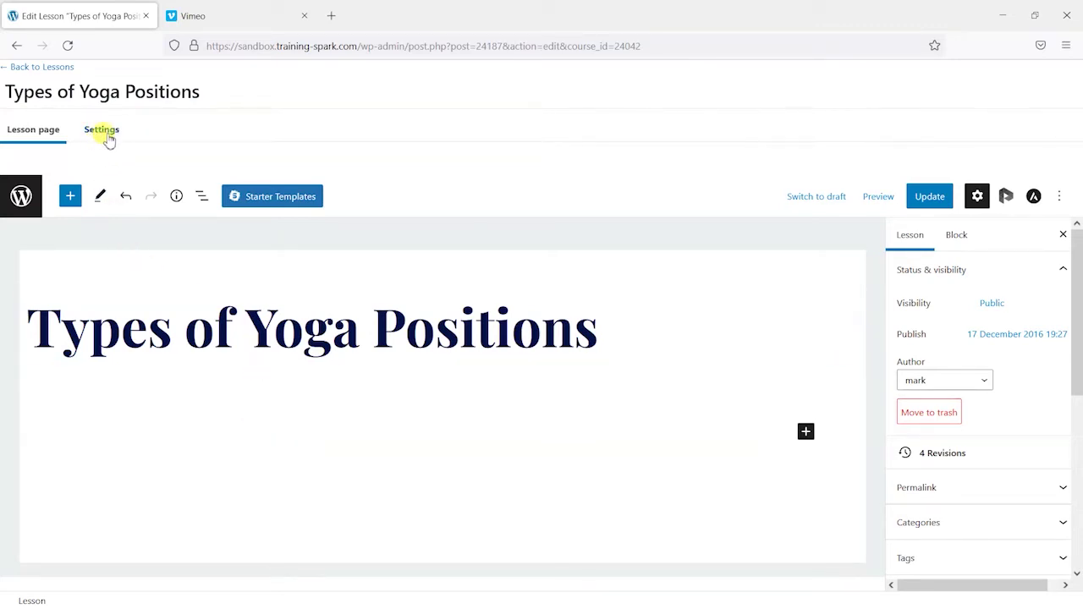
left_click(102, 132)
Step: In the lesson's Video Progression settings, switch off Use Presto Video to reveal Video URL
scroll(331, 358, "down", 2)
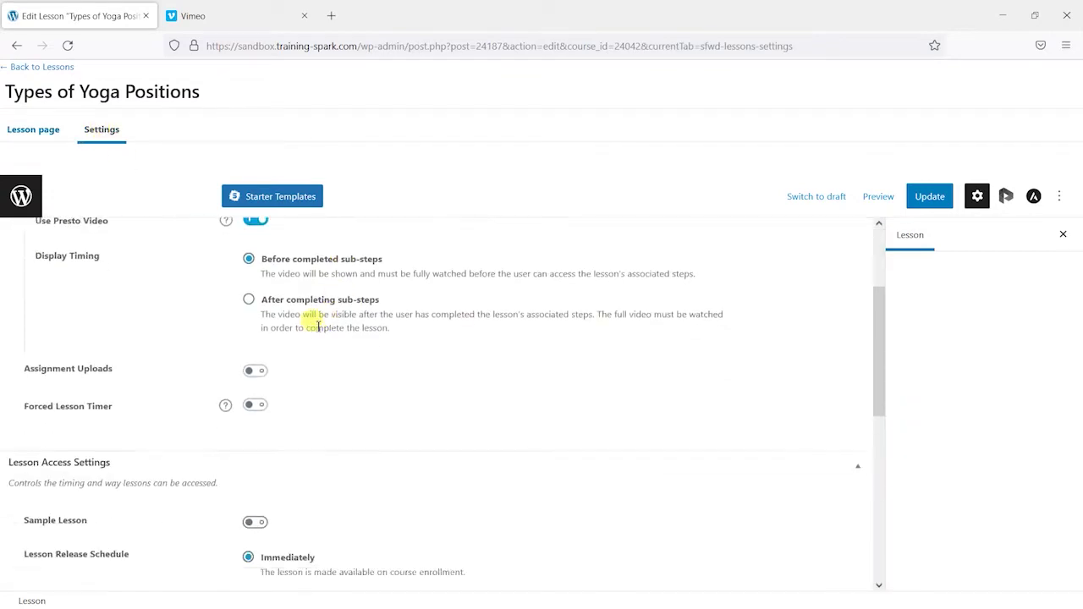
scroll(314, 321, "up", 1)
scroll(279, 280, "up", 1)
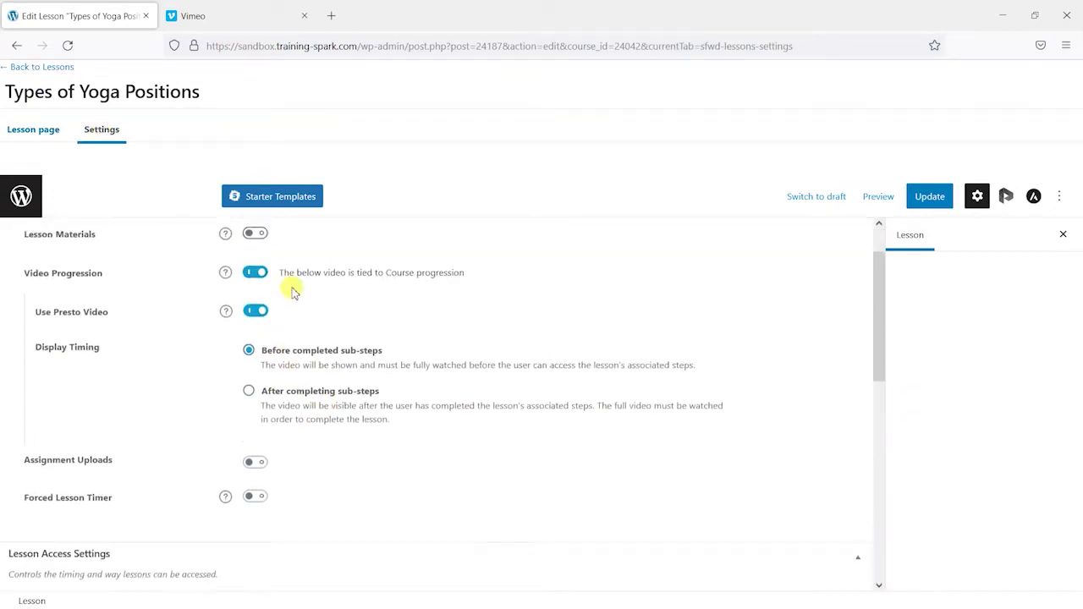
left_click(260, 329)
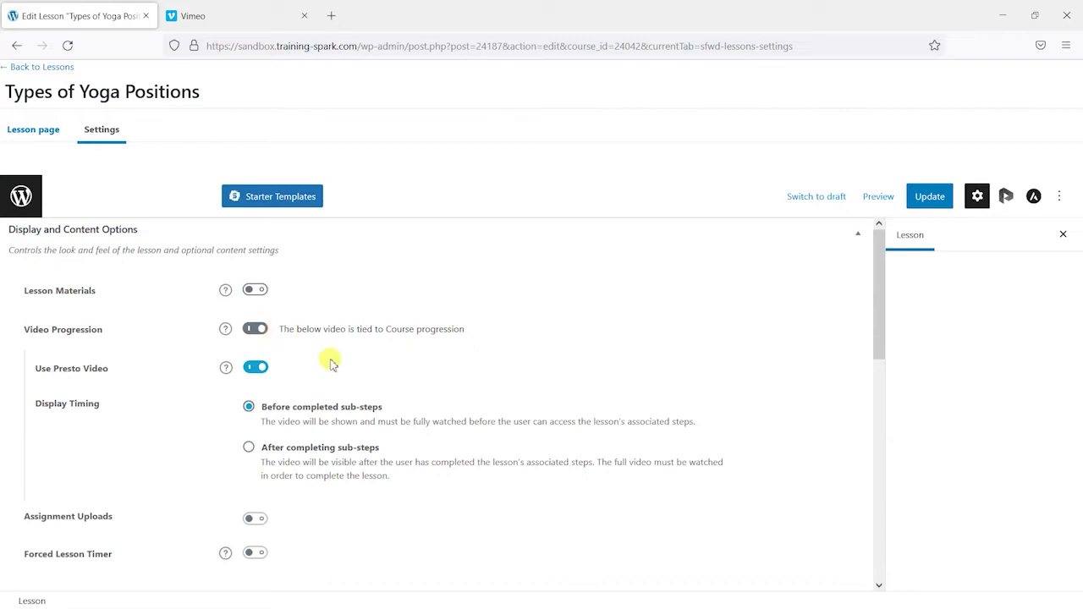
scroll(441, 393, "down", 1)
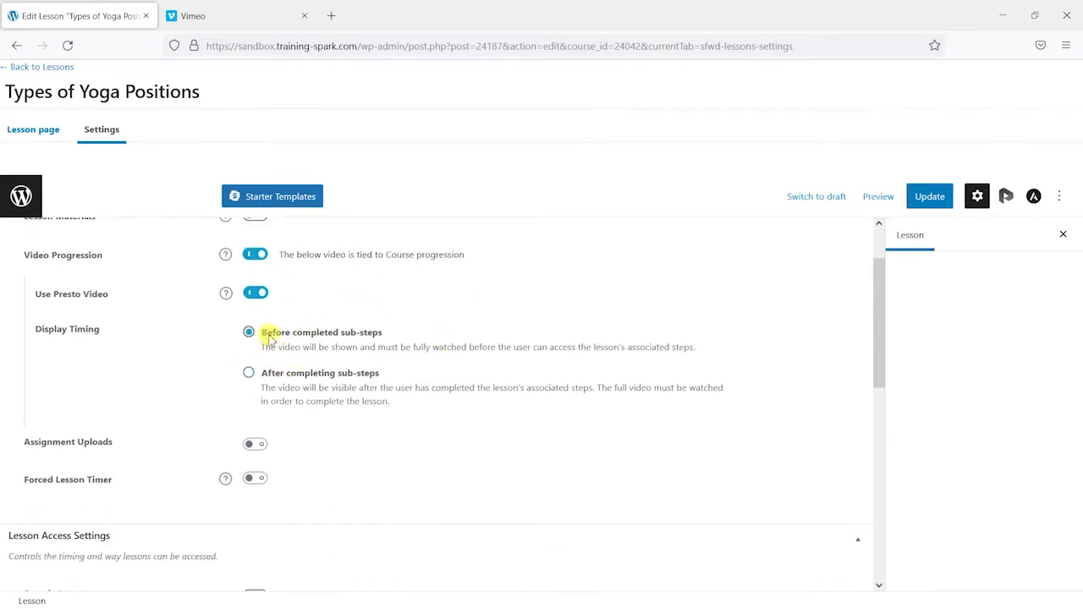
scroll(283, 337, "up", 1)
left_click(256, 367)
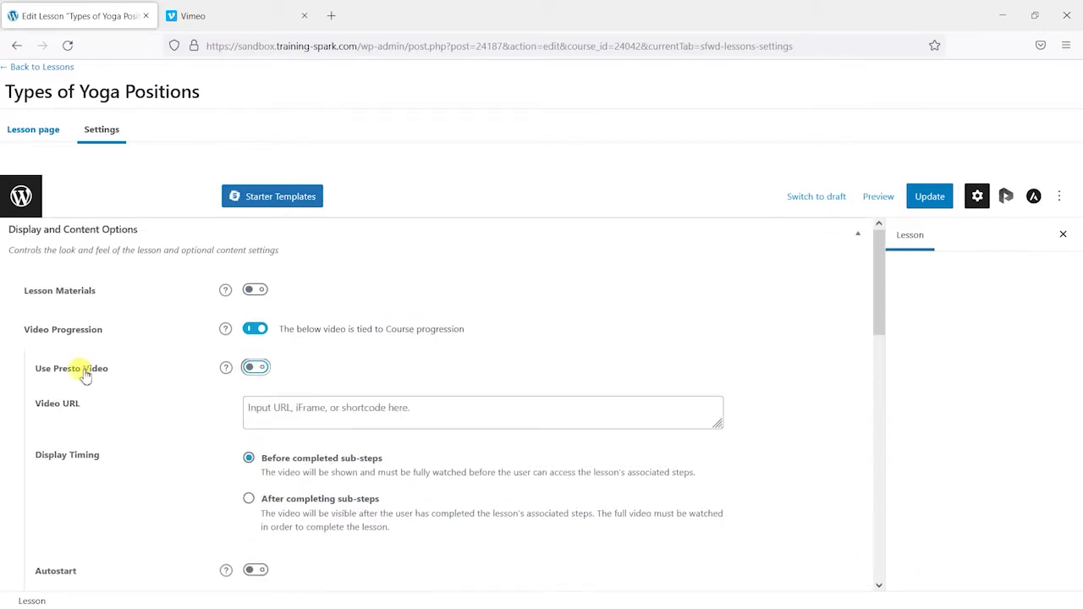
scroll(300, 355, "down", 1)
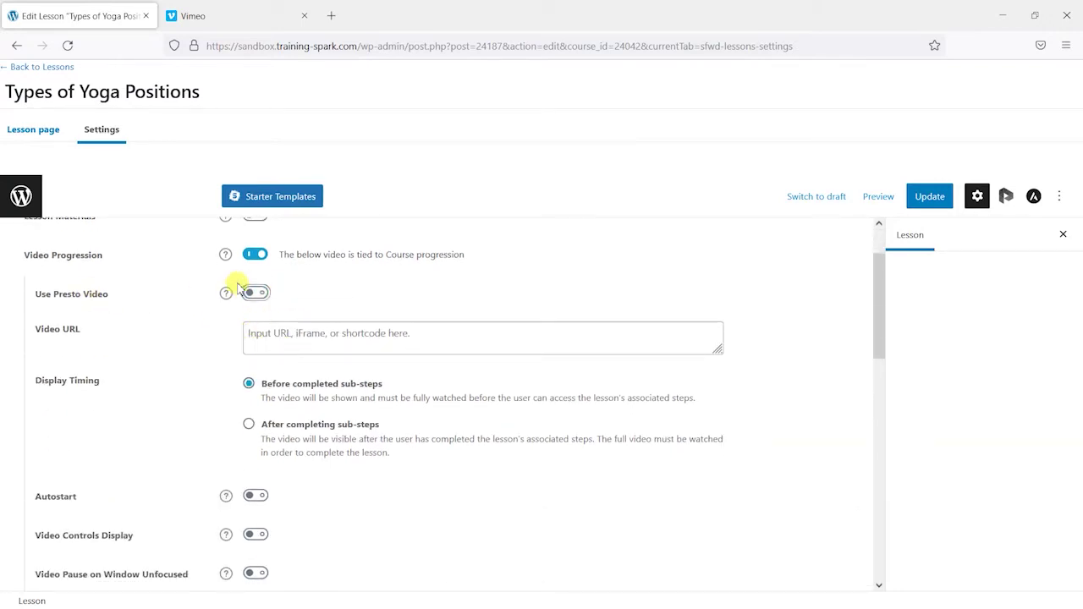
left_click(283, 337)
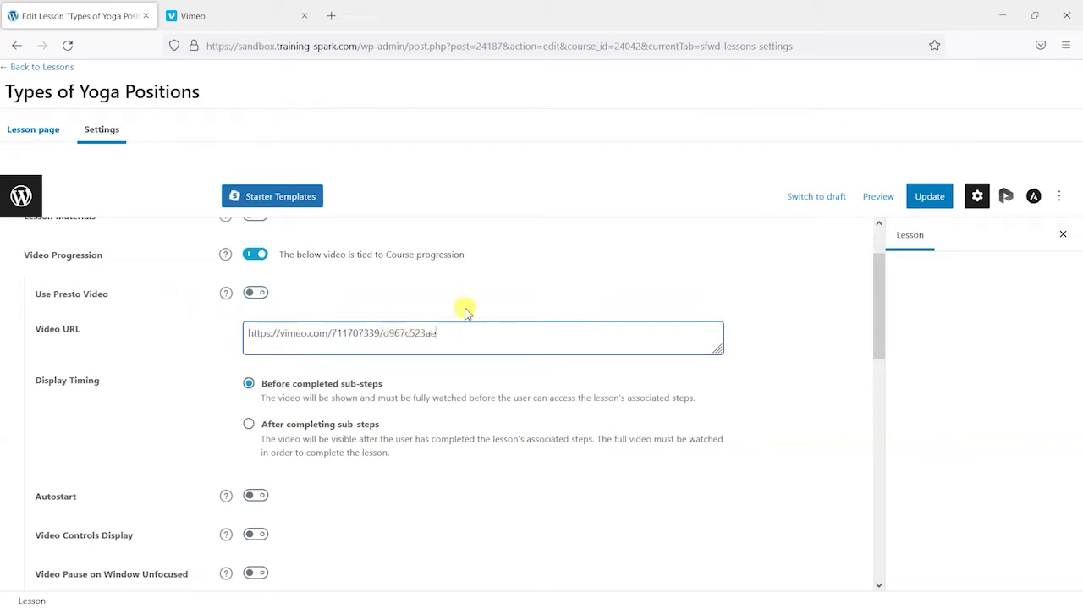
left_click(281, 14)
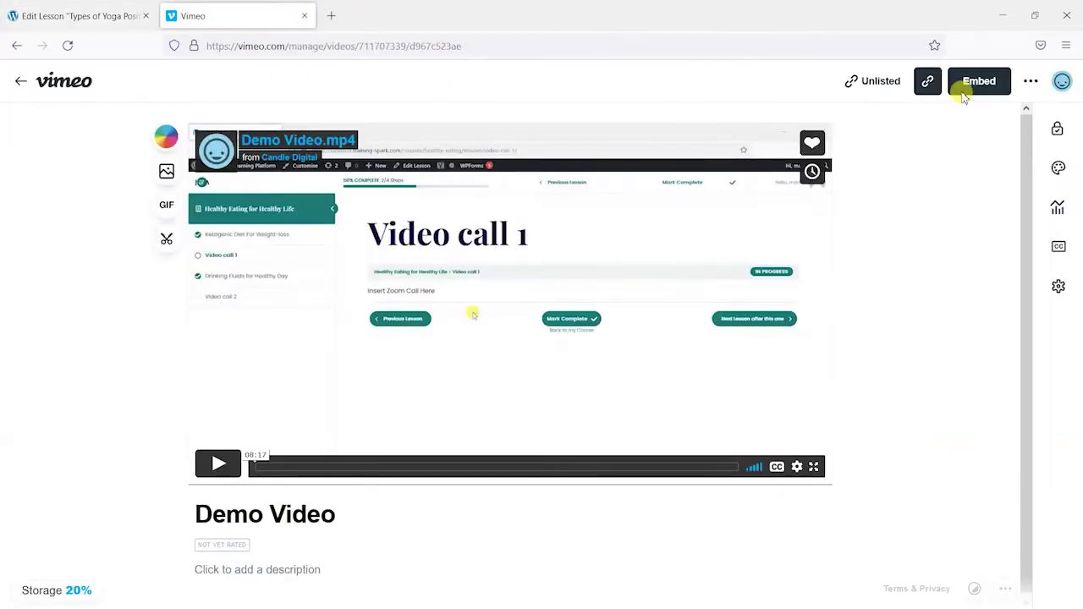
left_click(89, 16)
scroll(408, 340, "down", 2)
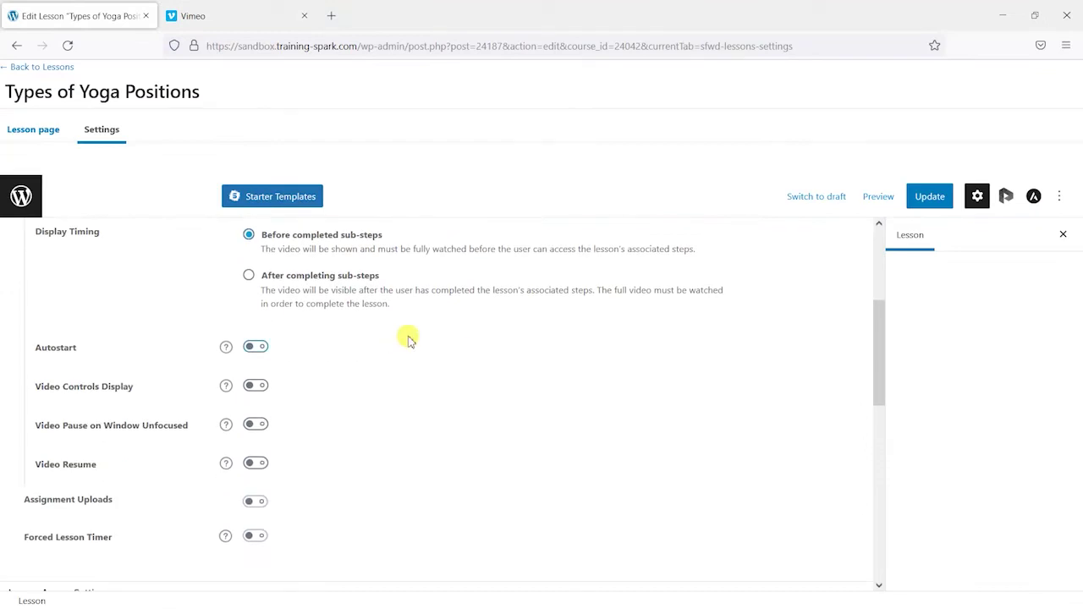
scroll(410, 342, "up", 2)
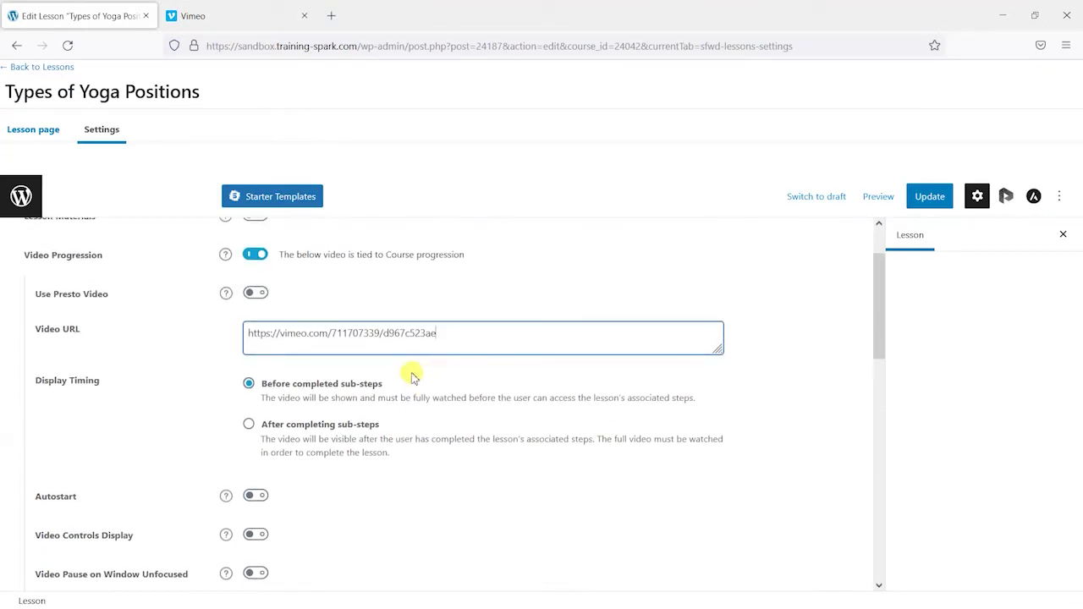
left_click(932, 201)
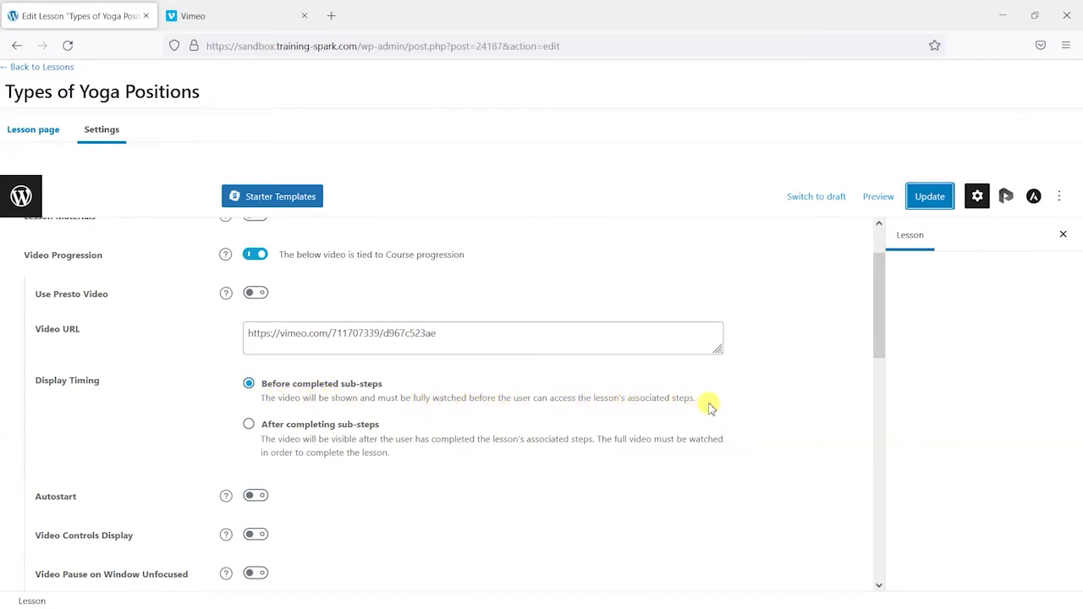
left_click(918, 203)
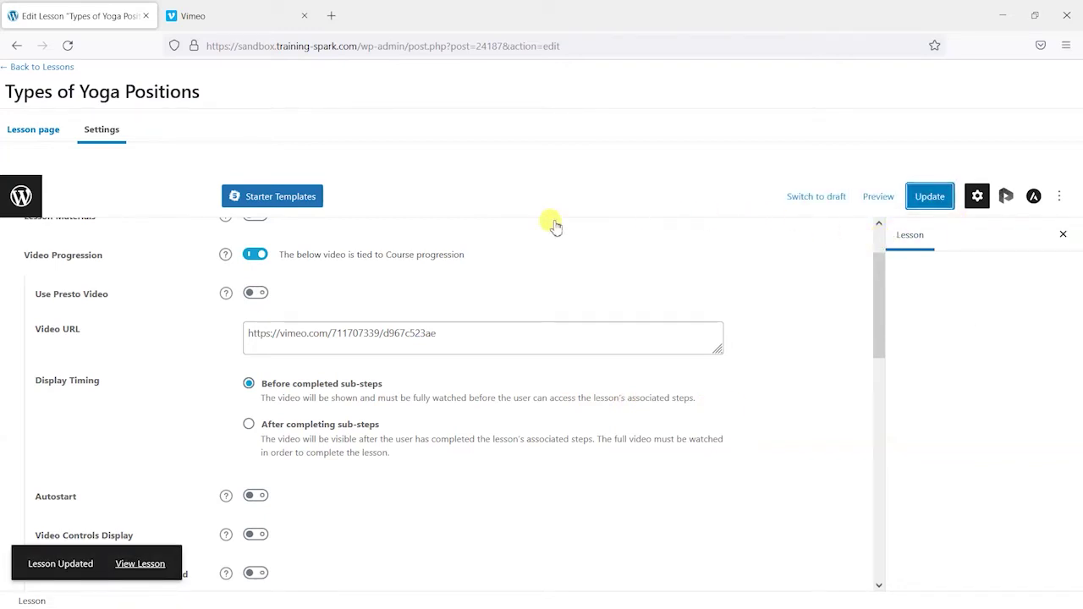
left_click(44, 69)
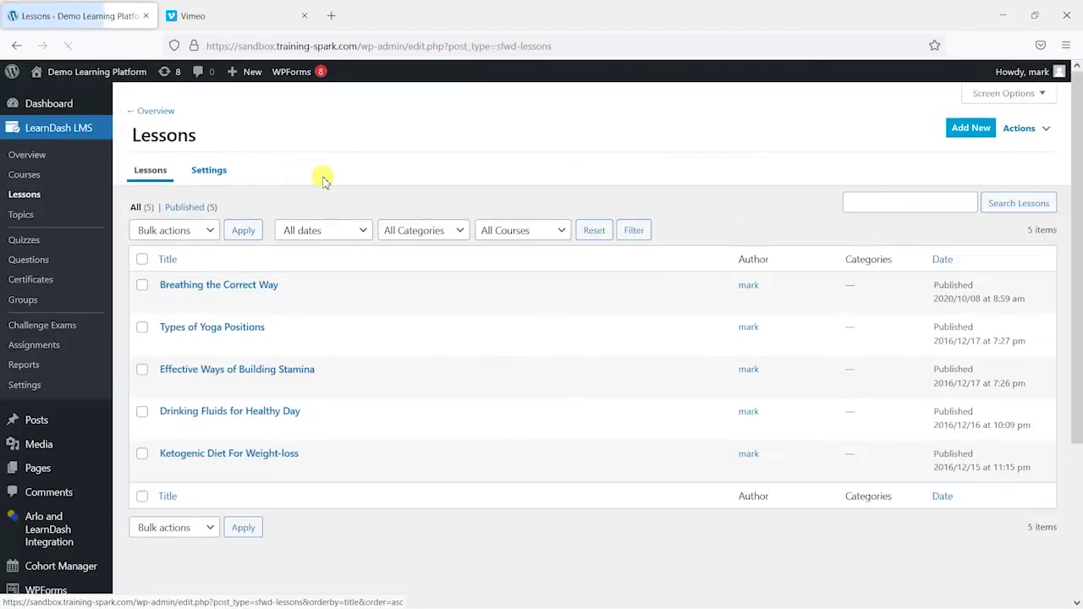
Step: View the Types of Yoga Positions lesson and reload it in the private browser window
left_click(267, 345)
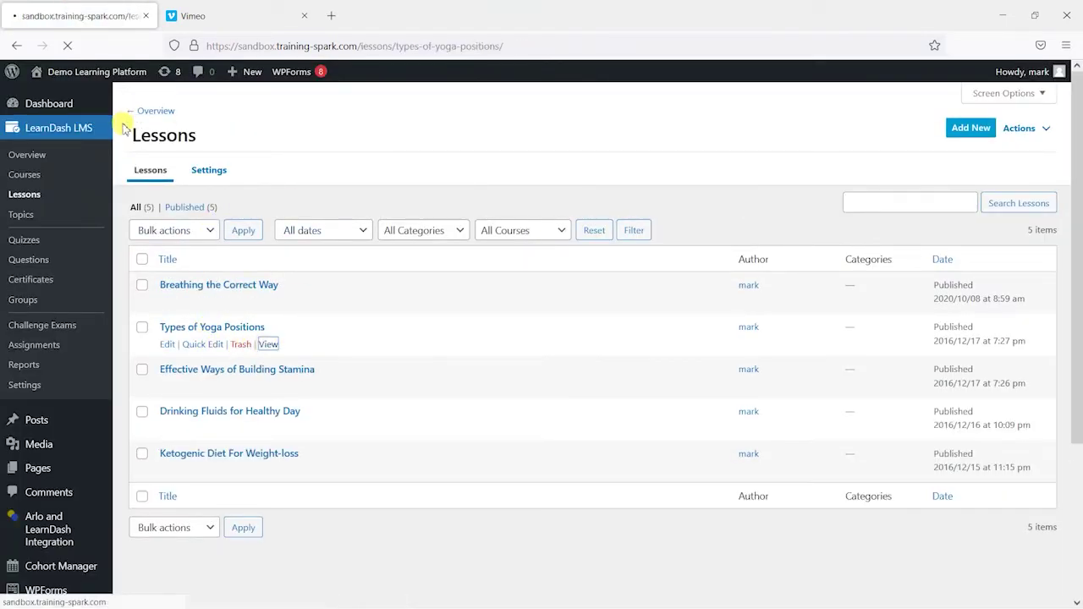
scroll(228, 305, "down", 2)
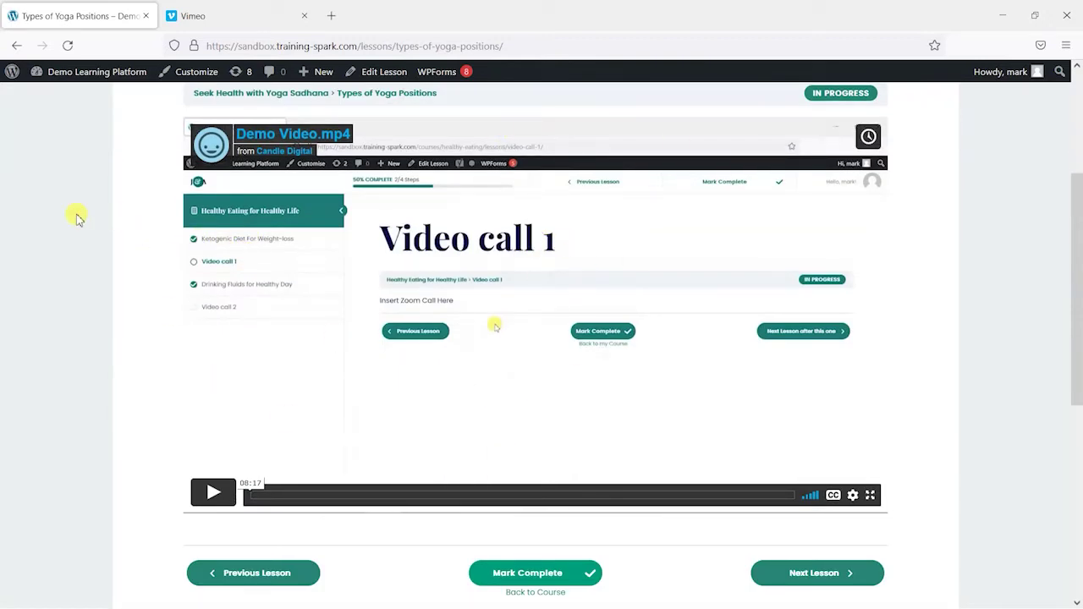
key("alt+Tab")
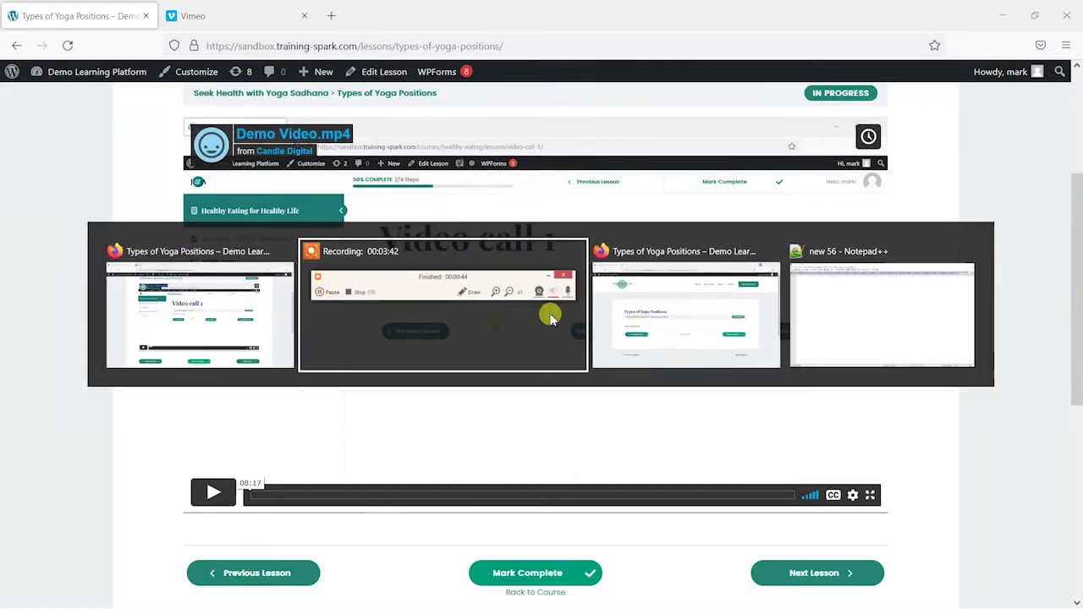
left_click(685, 315)
left_click(68, 45)
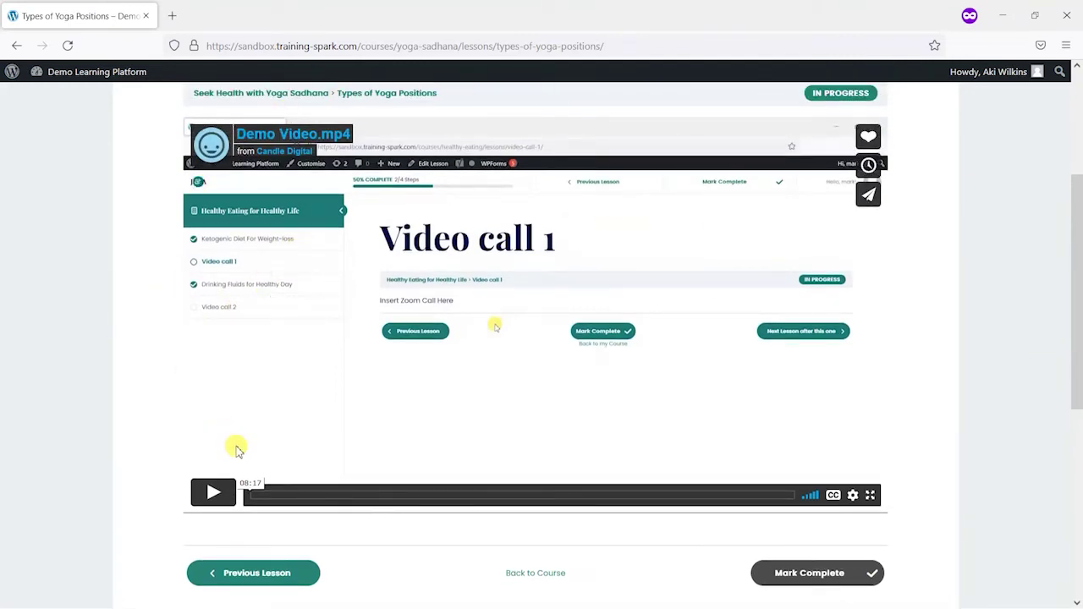
scroll(787, 474, "down", 1)
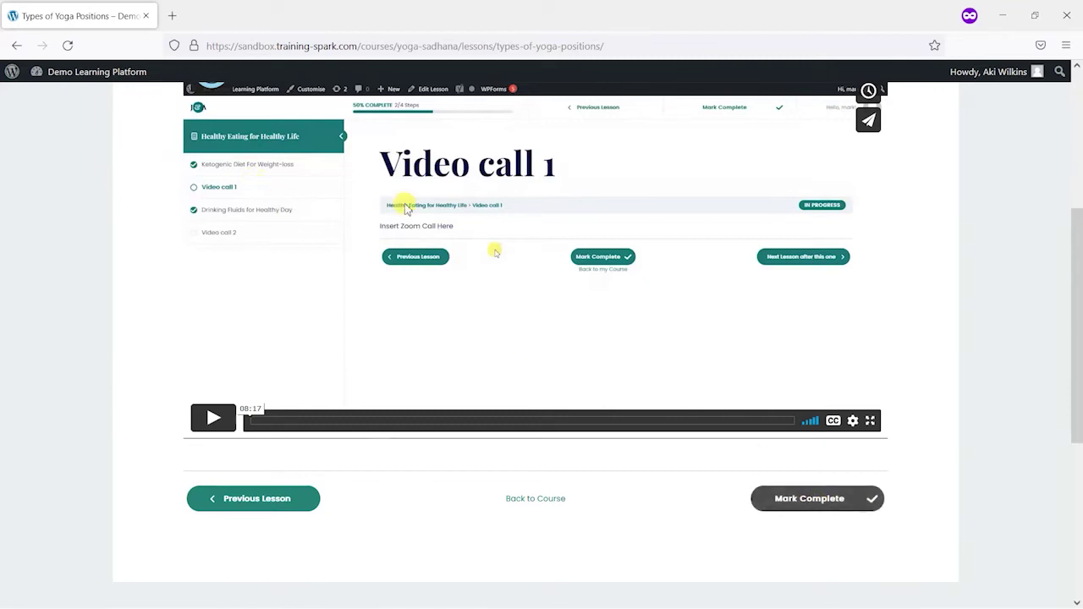
Step: As the student, play the Demo Video, pause it, skip ahead to about 08:00 and resume
scroll(720, 313, "up", 1)
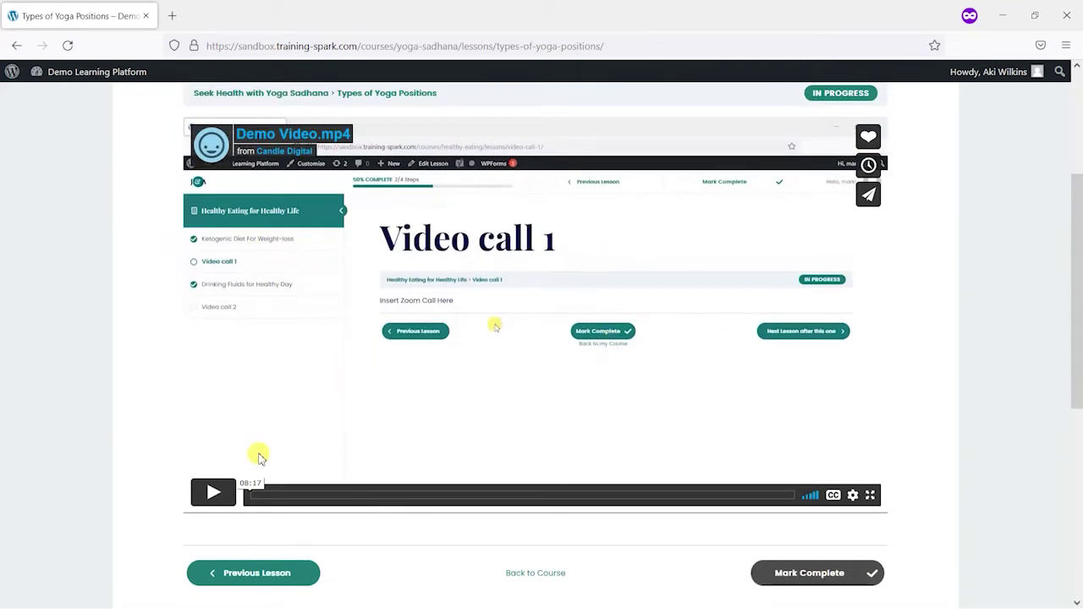
left_click(213, 493)
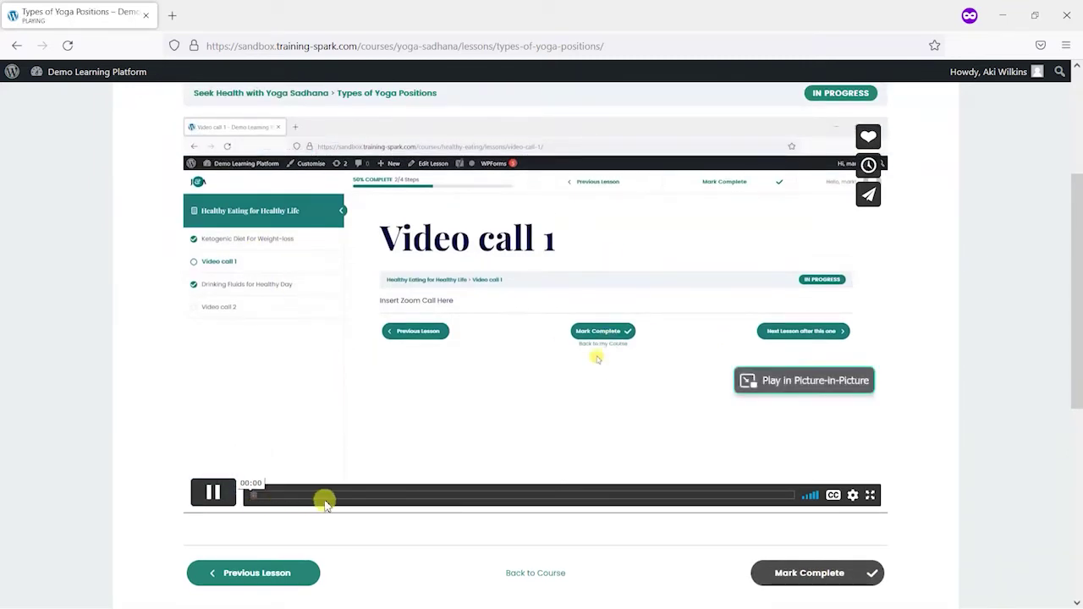
left_click(213, 492)
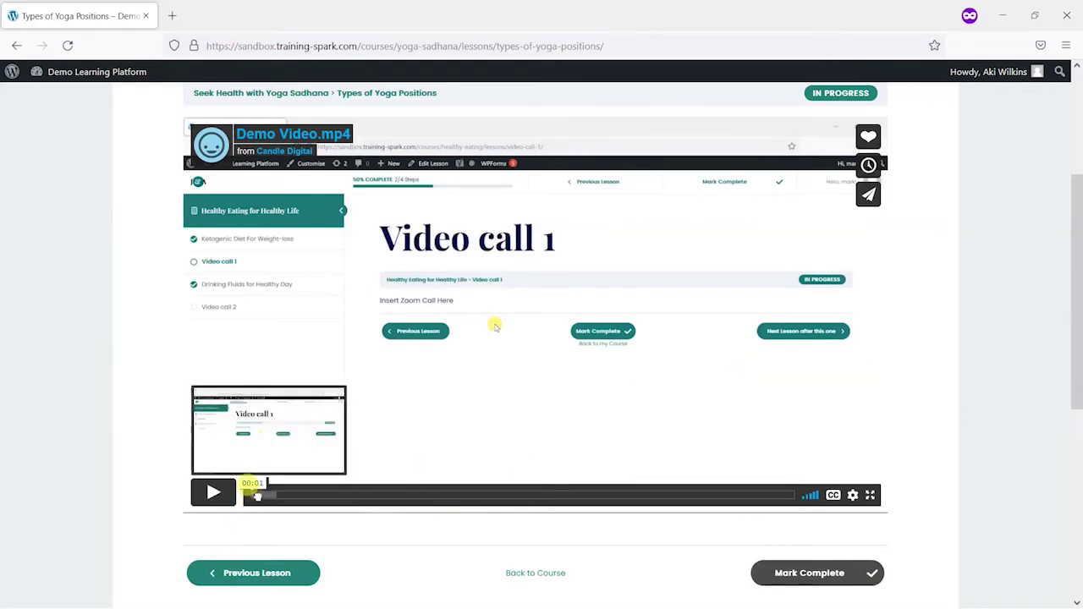
left_click_drag(246, 496, 775, 497)
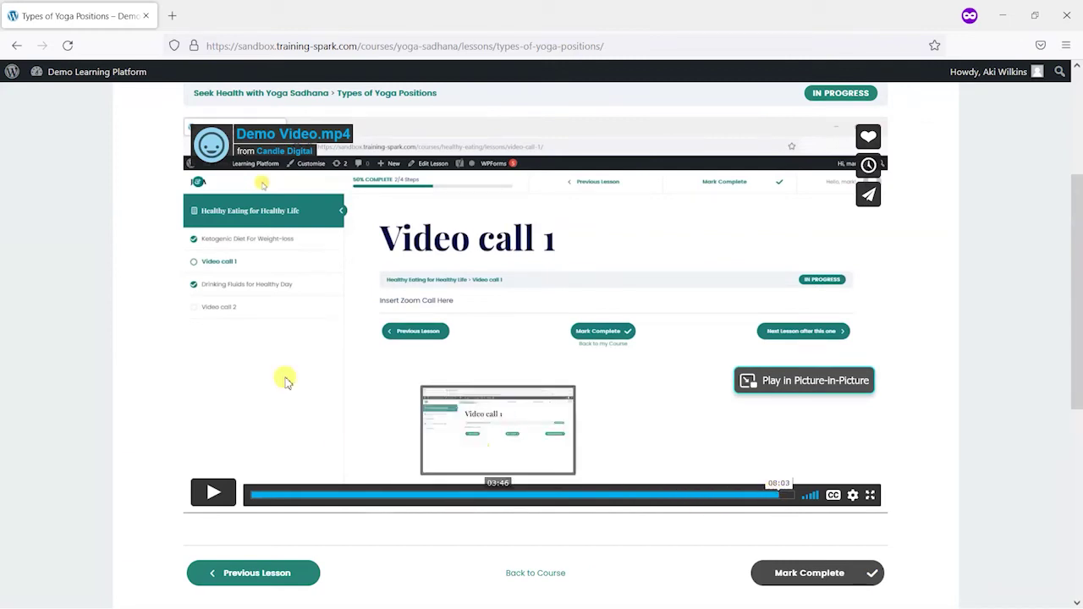
key("space")
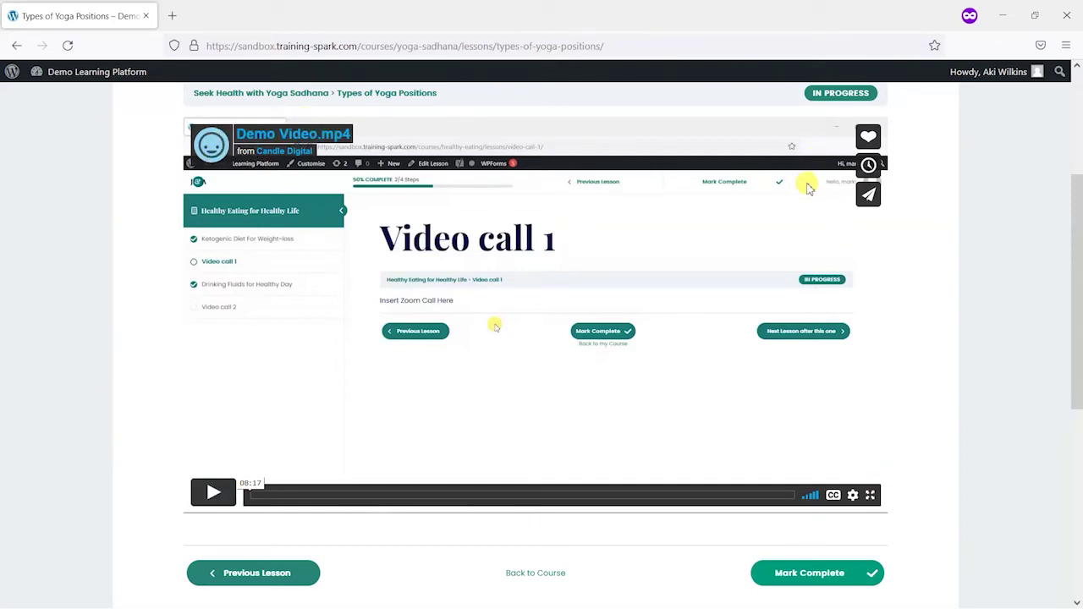
Step: Switch to the Vimeo window and open Demo Video.mp4's advanced settings
key("alt+Tab")
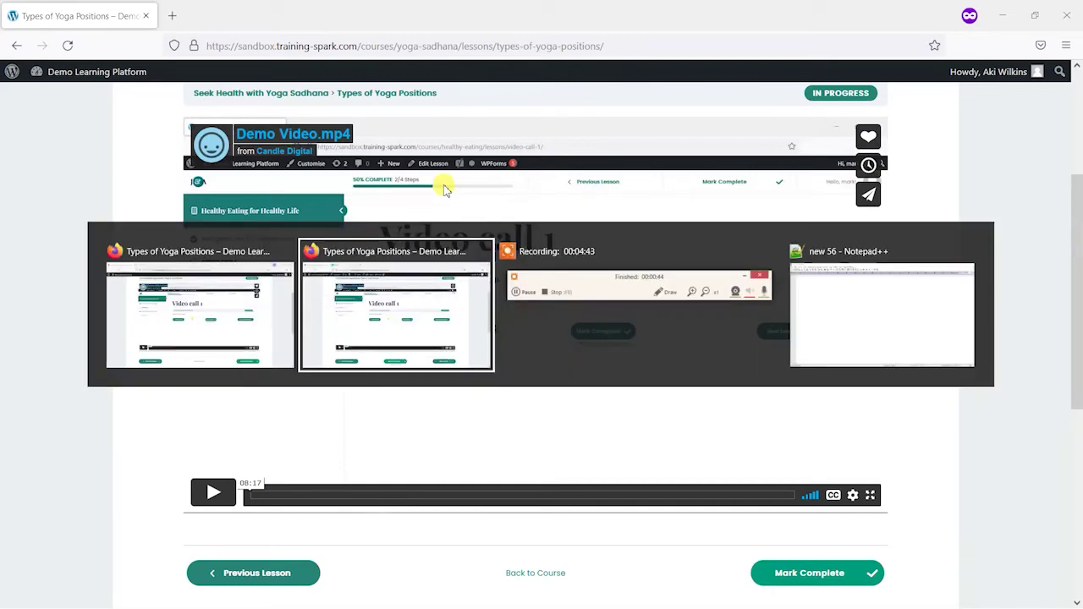
key("alt+Tab")
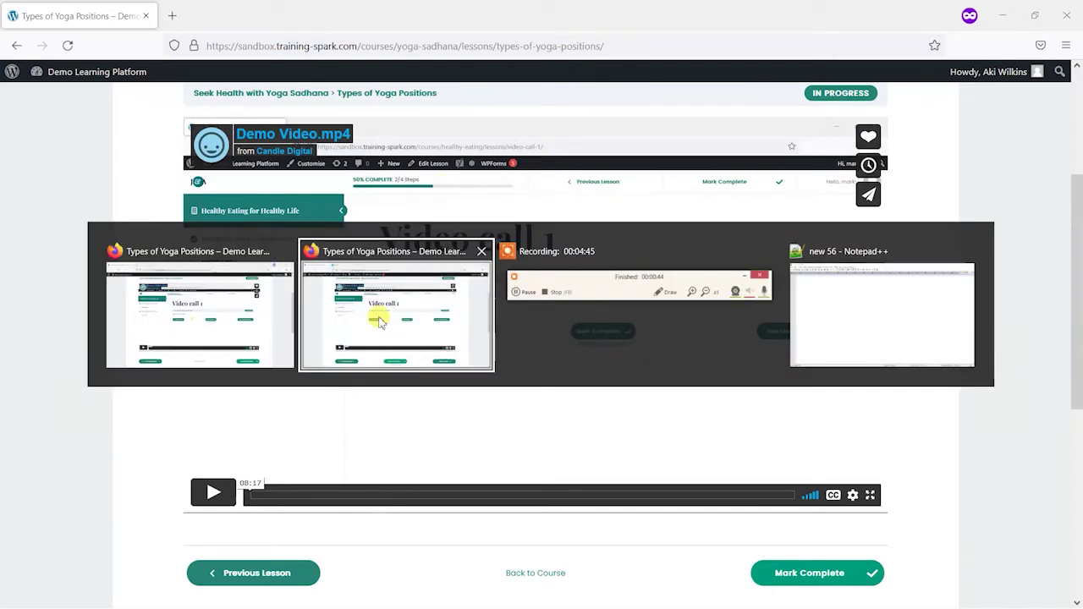
left_click(212, 12)
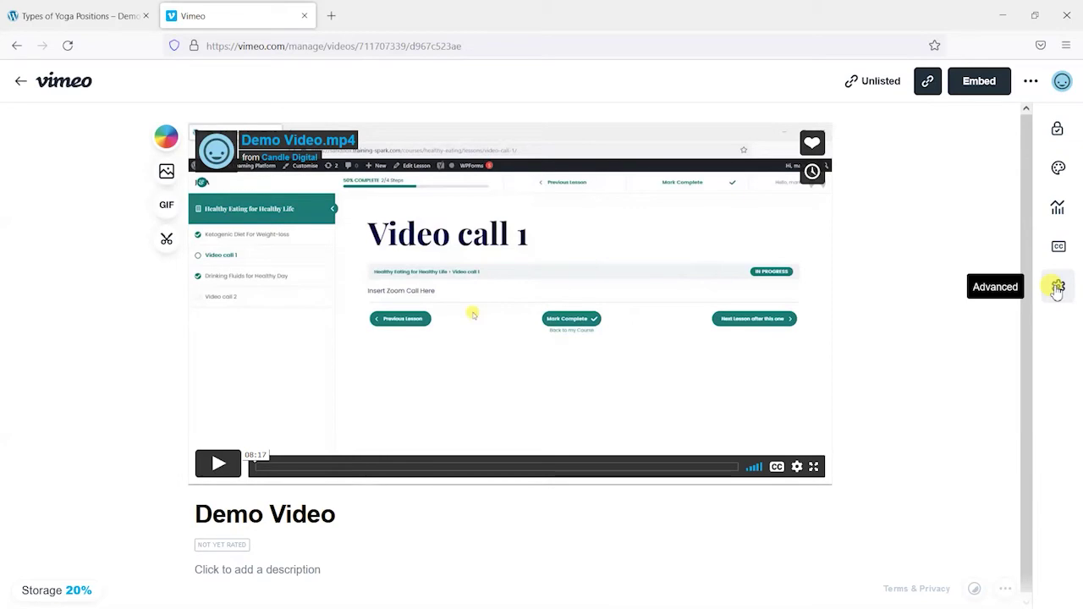
left_click(1058, 287)
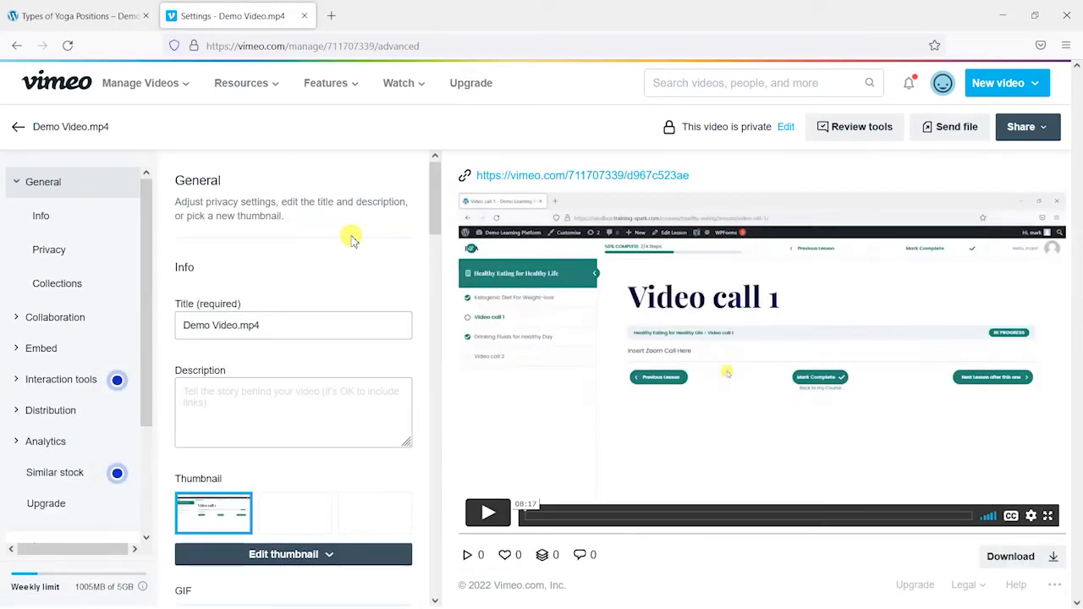
Step: Search the web for 'vimeo pricing' in a new browser tab
left_click(331, 15)
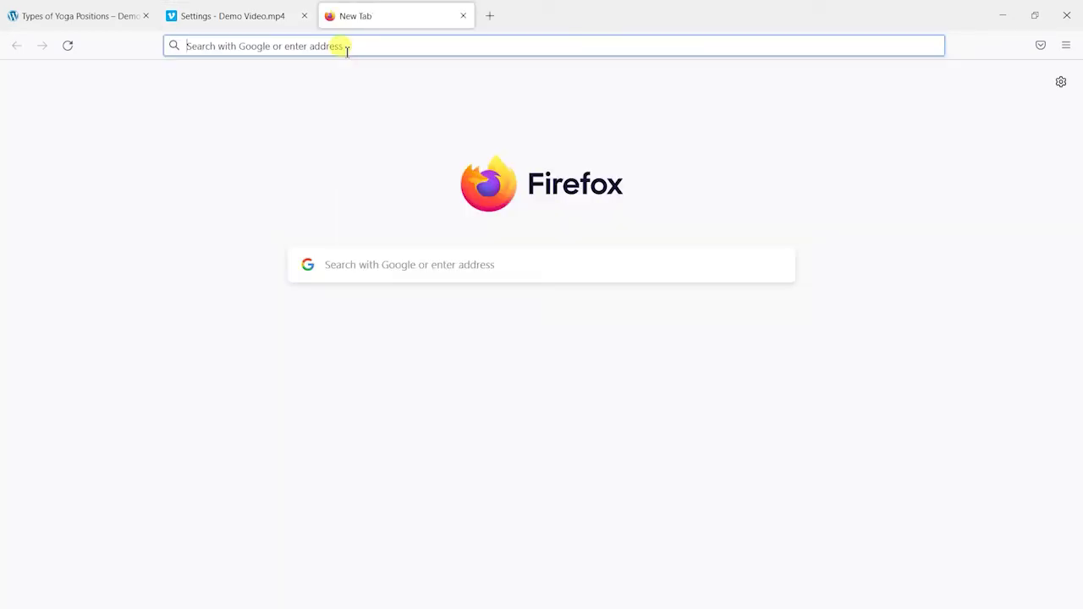
left_click(347, 47)
type("vimeo s")
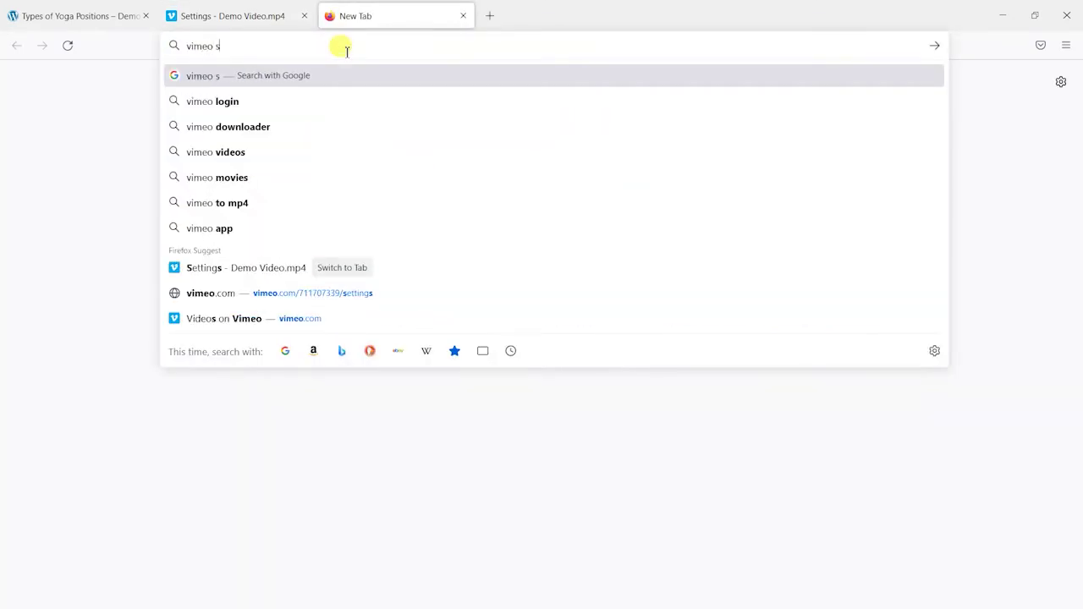
key("BackSpace")
type("pricing")
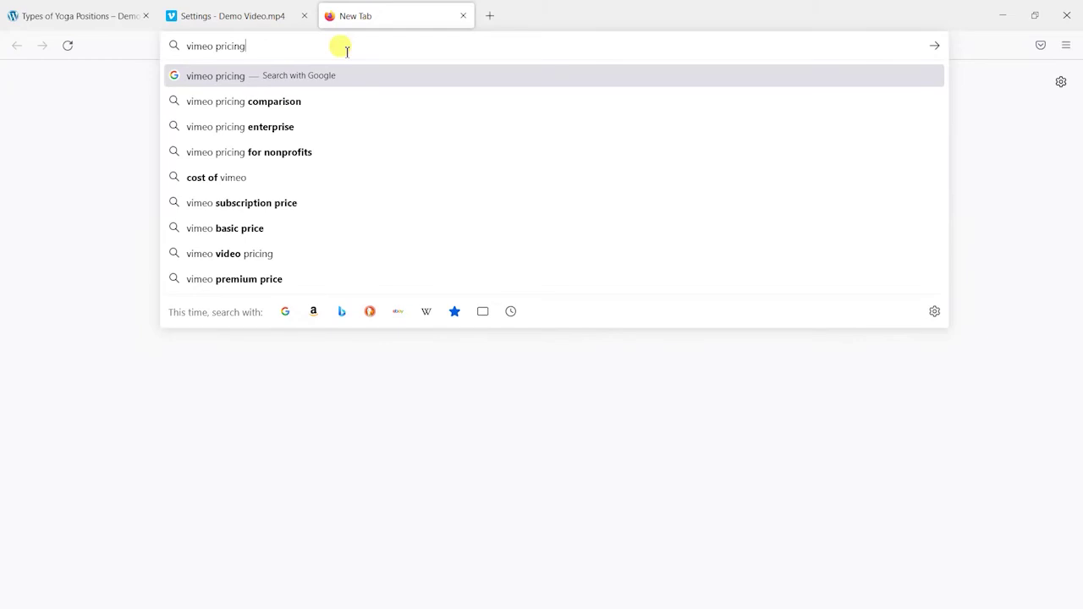
key("Return")
Step: Look over Vimeo's plan comparison, then return to the Demo Video.mp4 settings
scroll(203, 339, "down", 1)
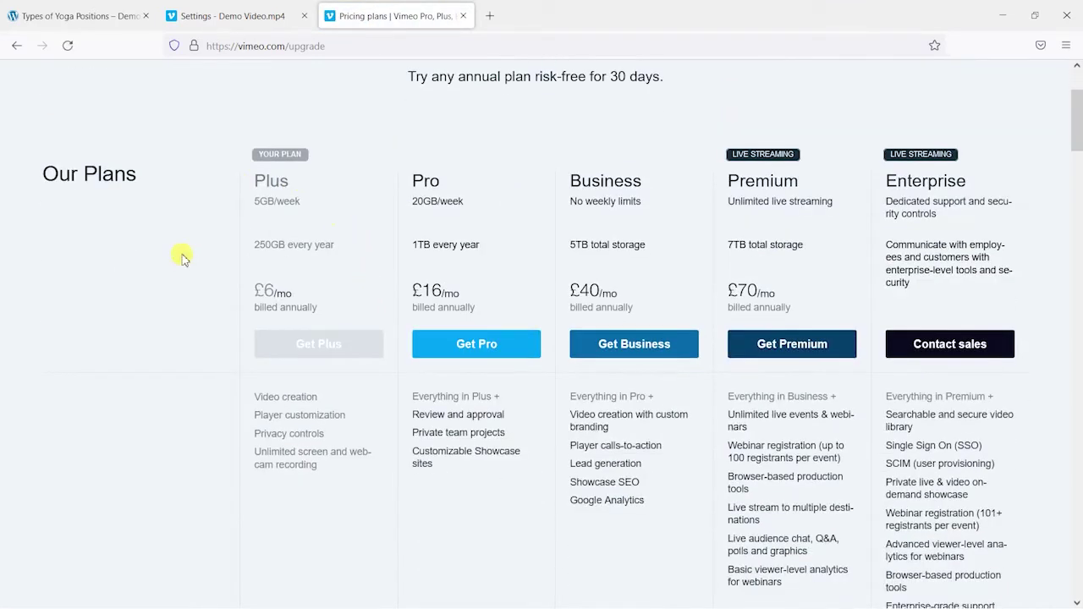
scroll(275, 254, "down", 2)
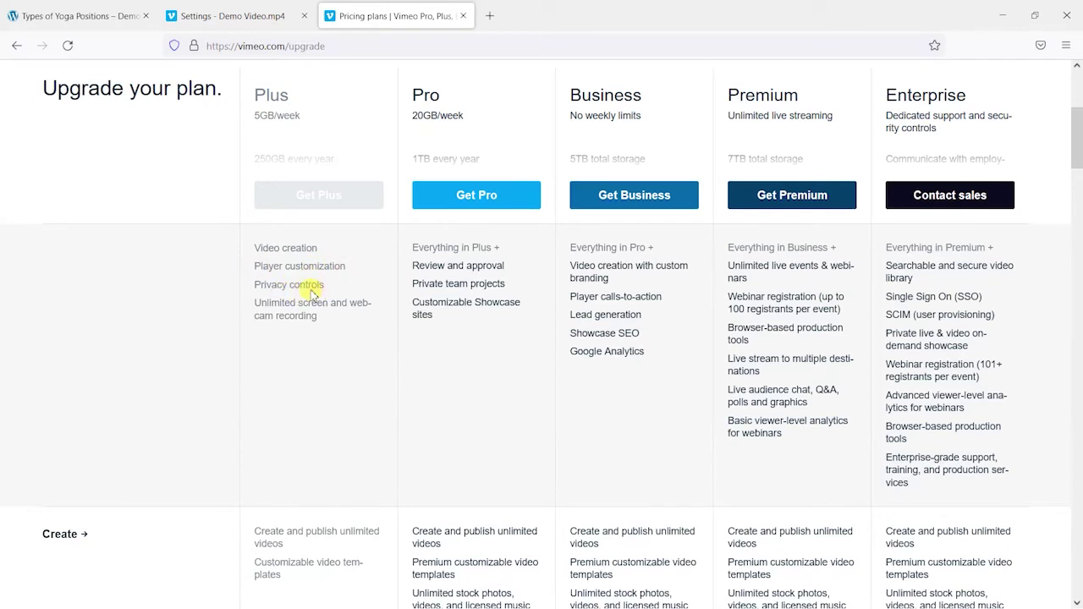
scroll(311, 291, "up", 3)
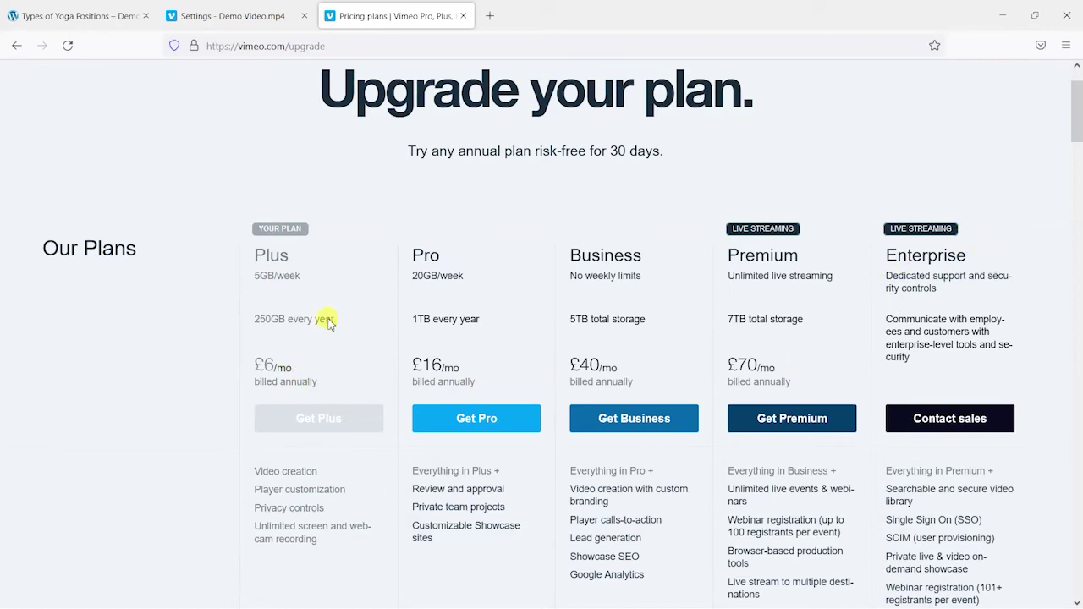
left_click(196, 17)
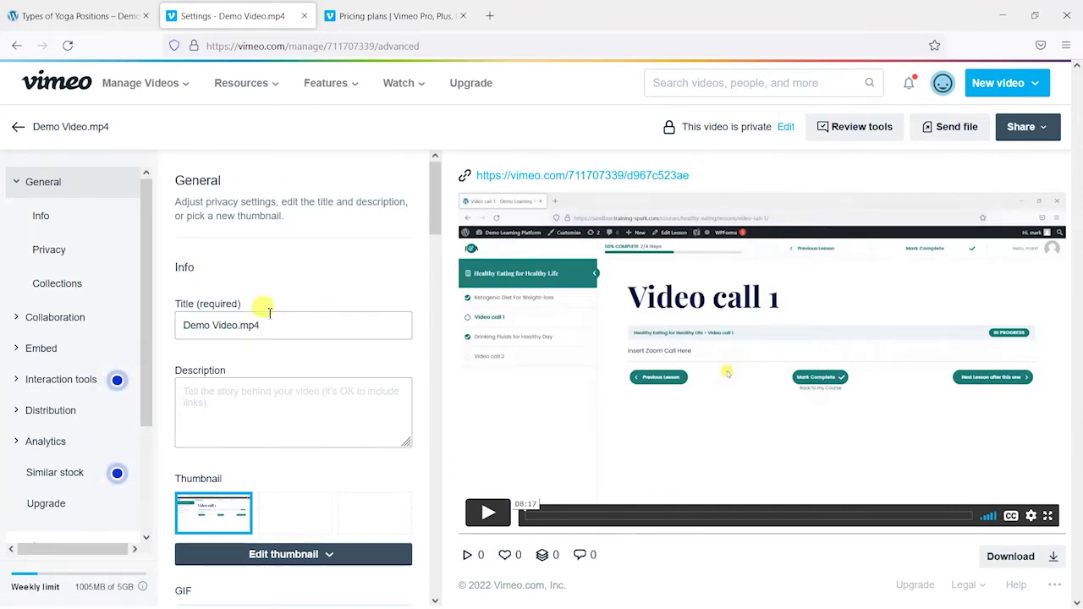
Step: Copy the site's domain from the yoga lesson page's address
scroll(314, 302, "down", 3)
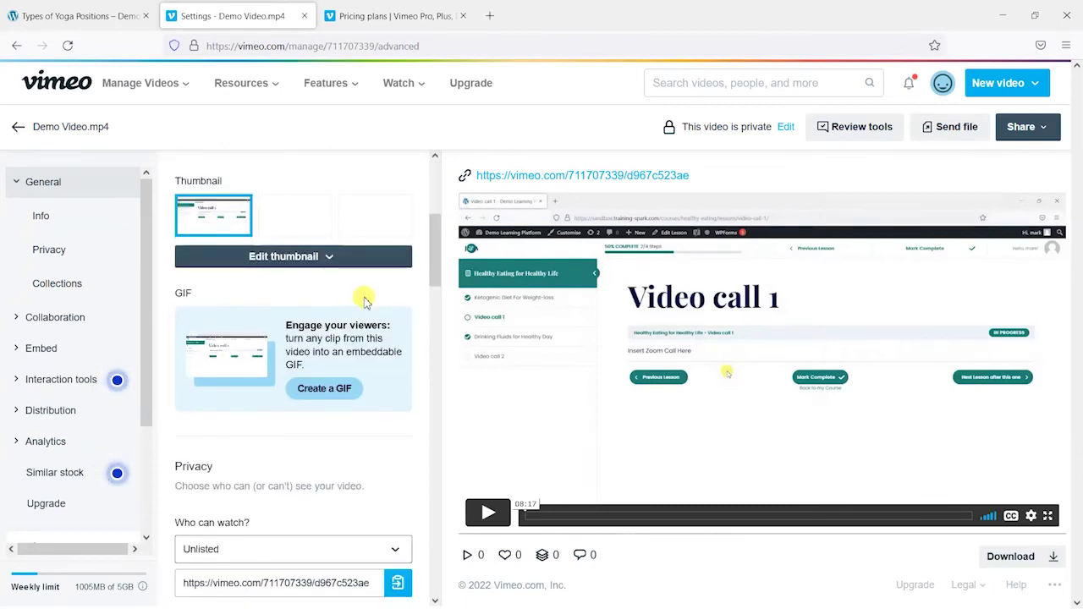
scroll(355, 287, "down", 3)
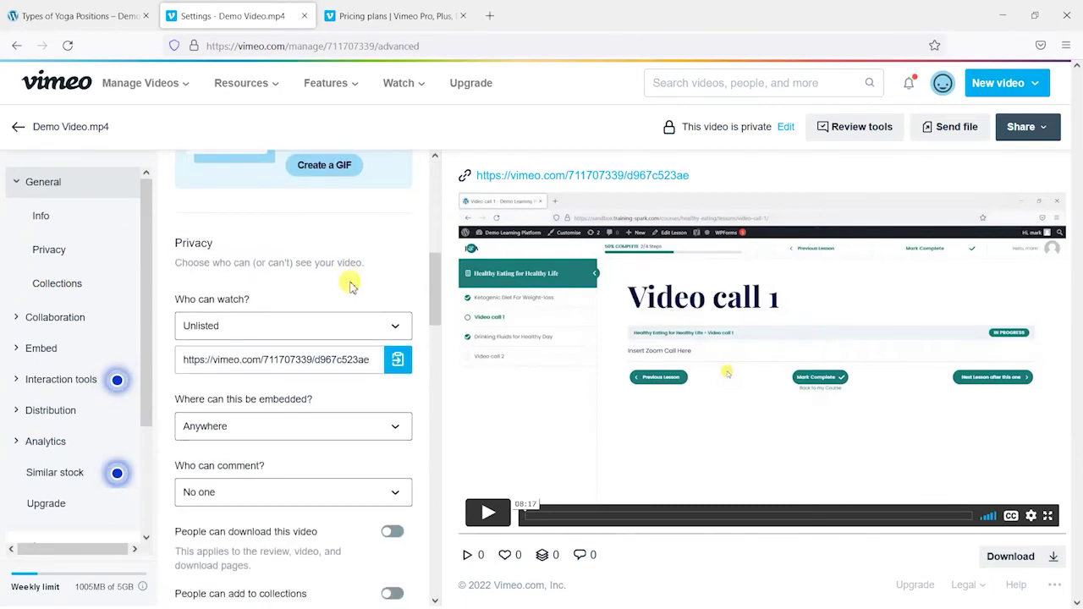
scroll(350, 287, "down", 2)
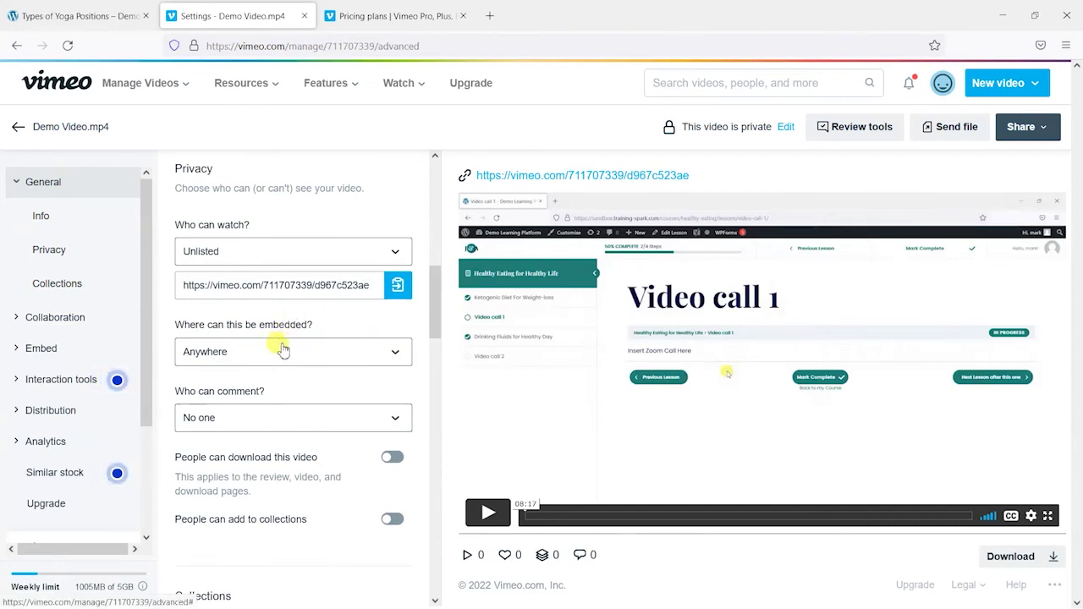
left_click(81, 15)
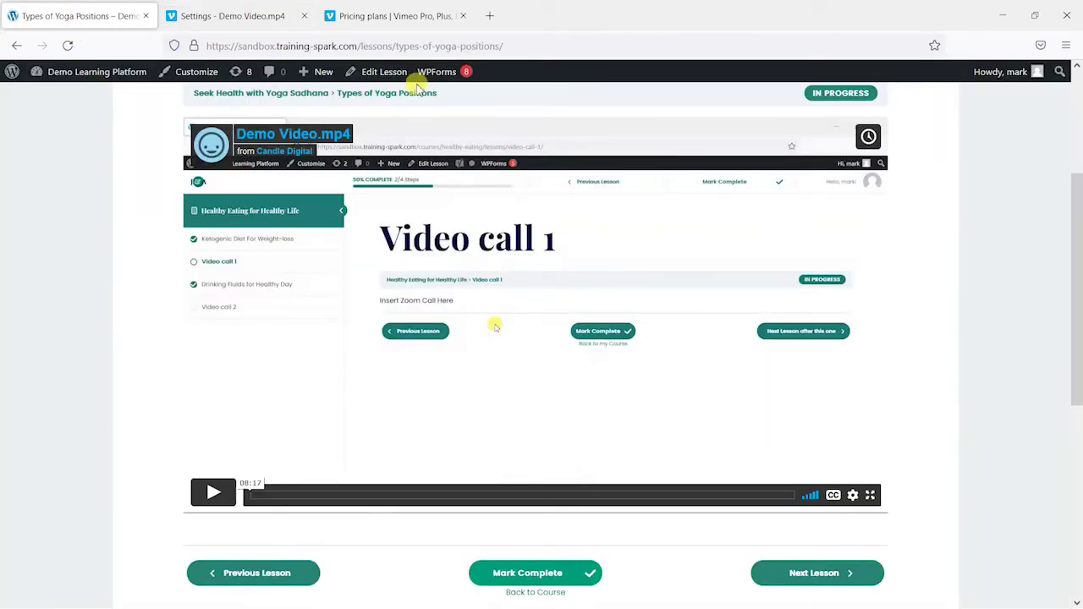
left_click_drag(357, 46, 189, 41)
key("ctrl+c")
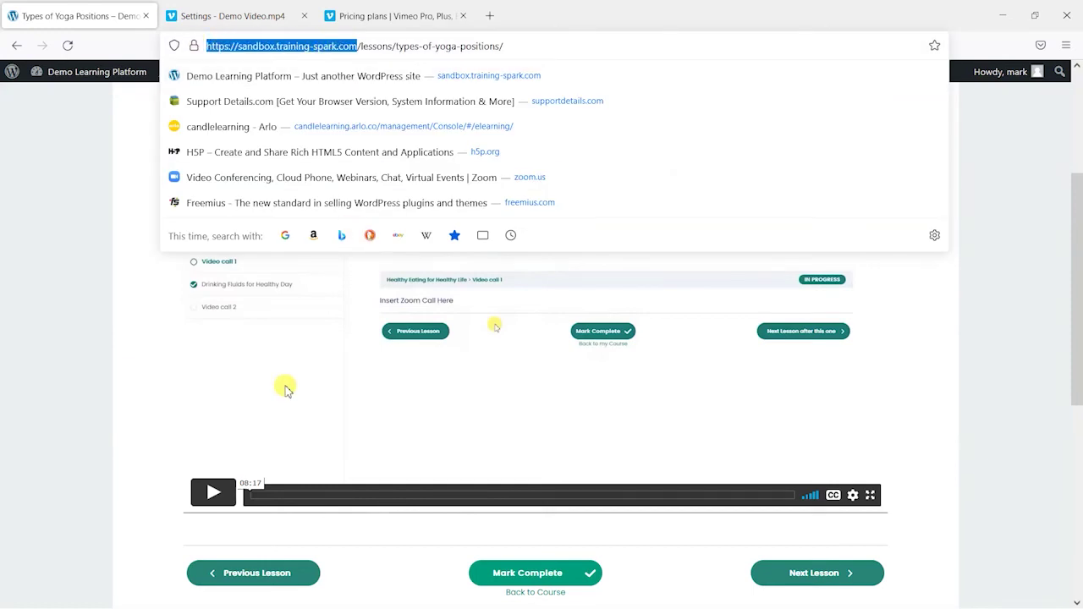
left_click(245, 14)
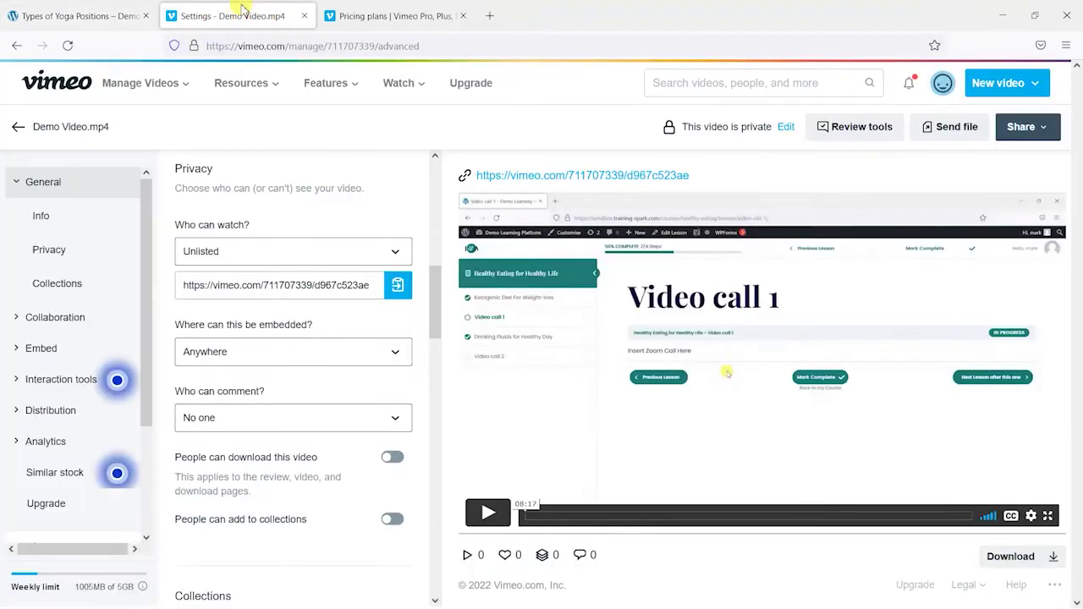
left_click(373, 15)
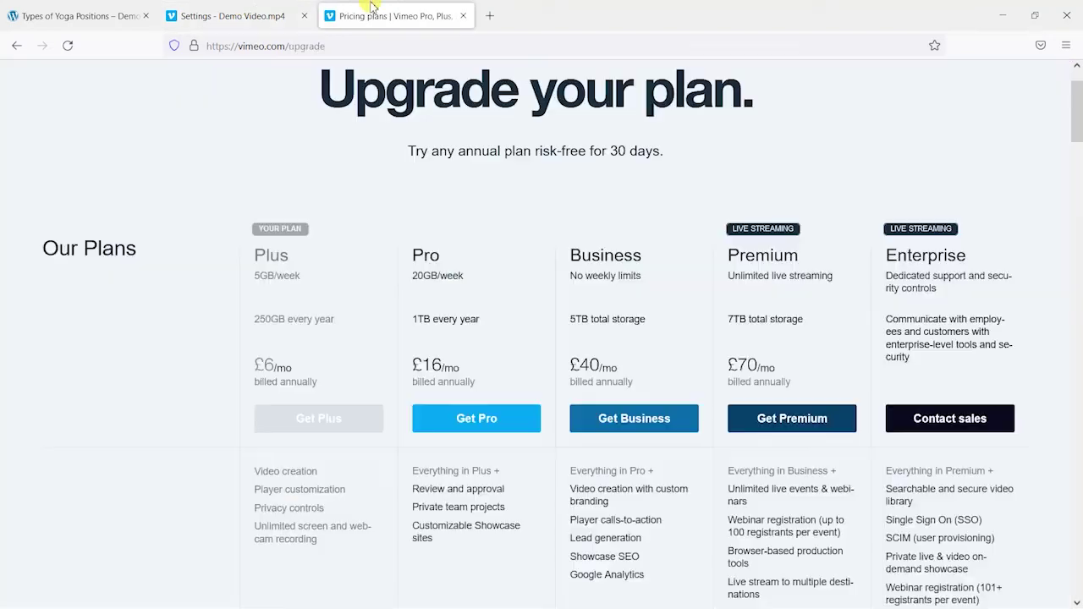
left_click(235, 5)
Step: Limit embedding to specific domains, replacing the preset with sandbox.training-spark.com, and save
left_click(254, 355)
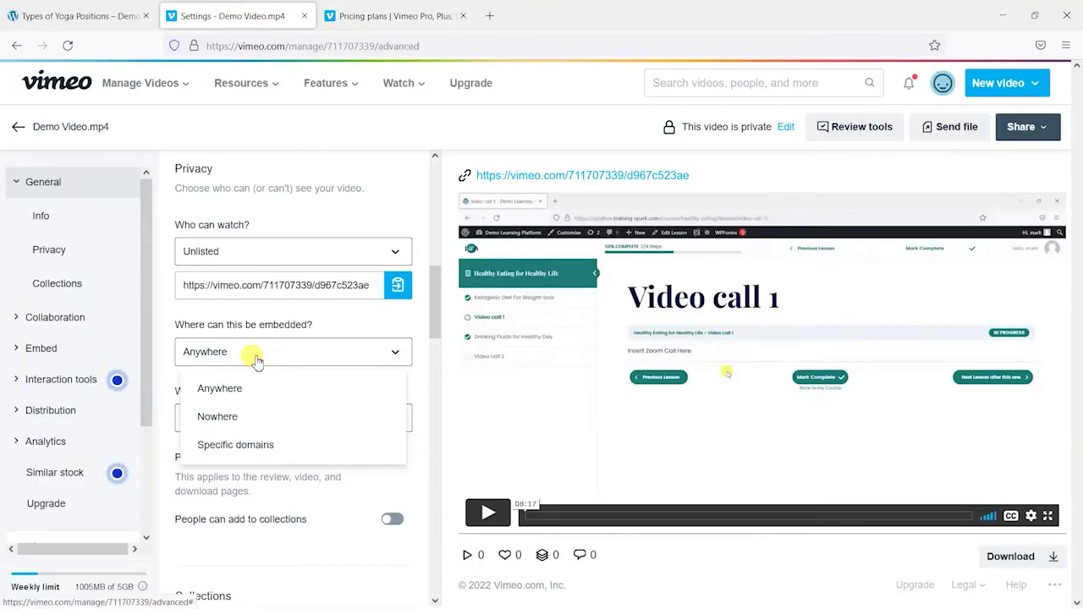
left_click(242, 446)
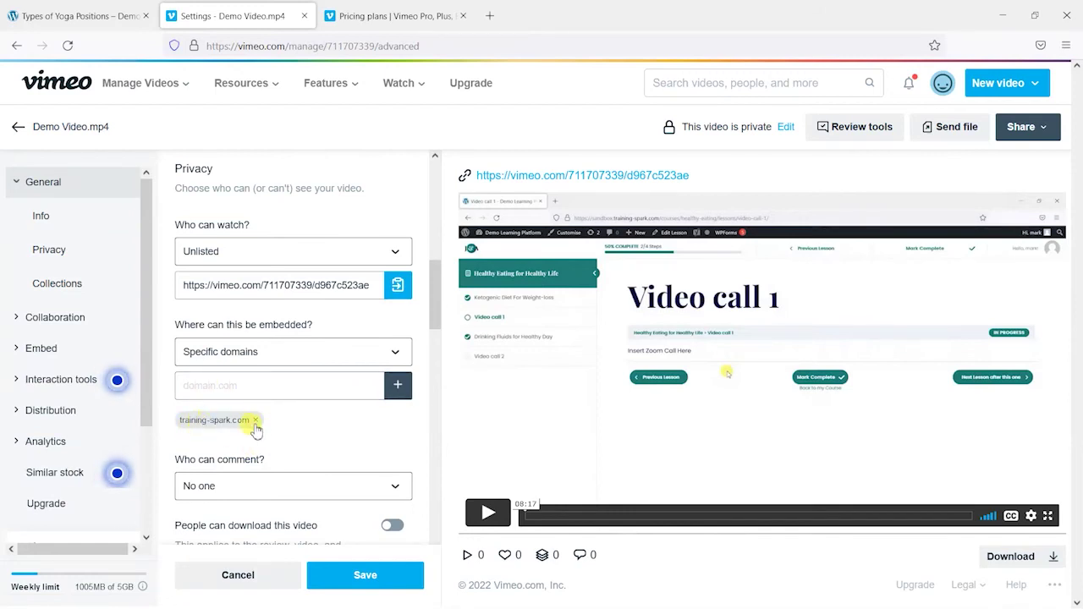
left_click(255, 421)
left_click(224, 383)
key("ctrl+v")
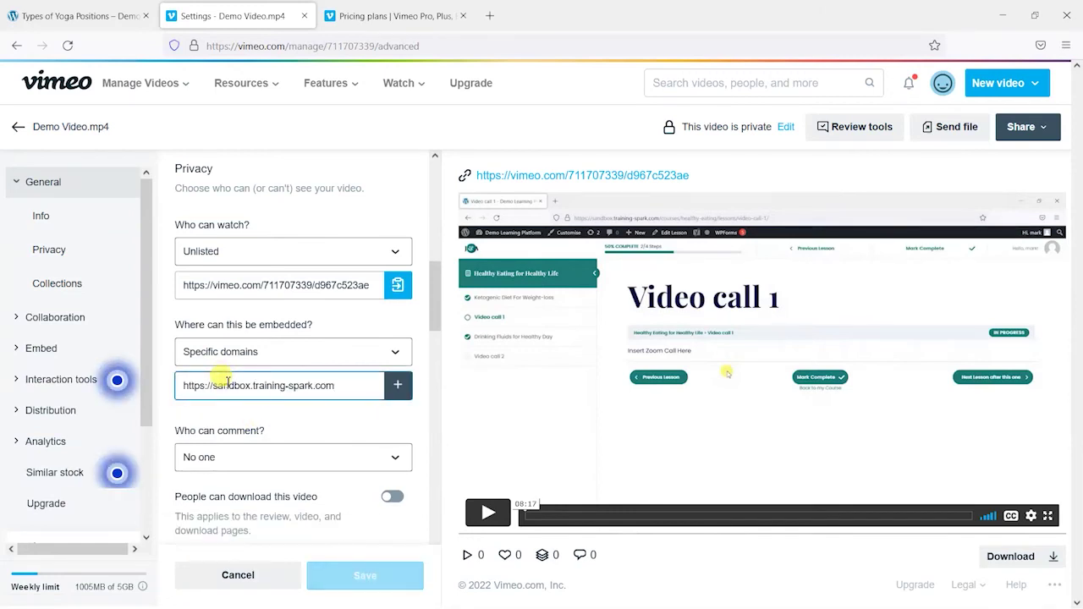
left_click_drag(178, 385, 214, 386)
key("BackSpace")
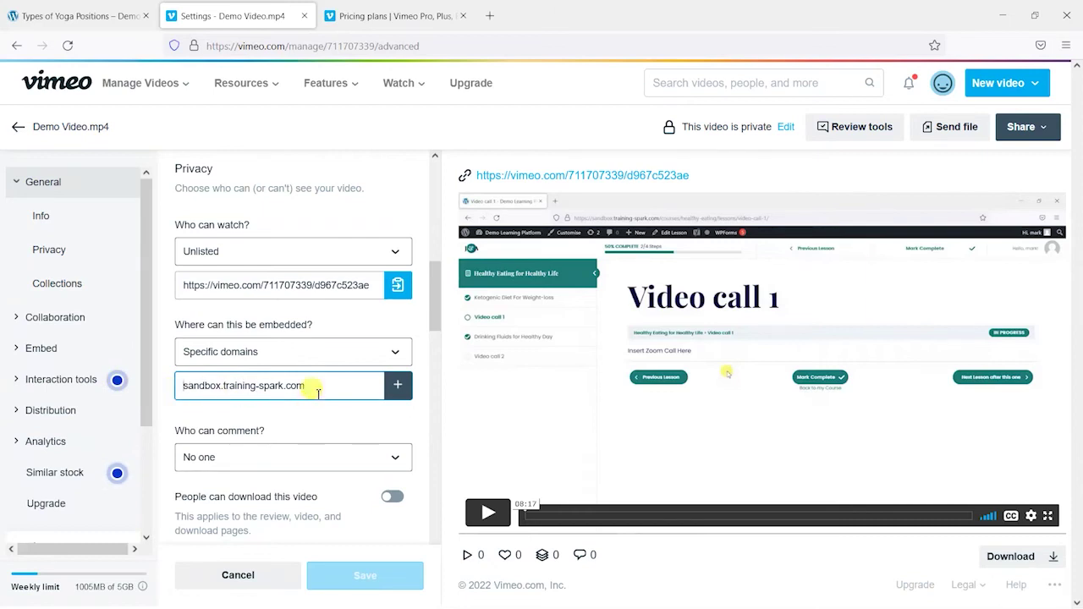
left_click(398, 388)
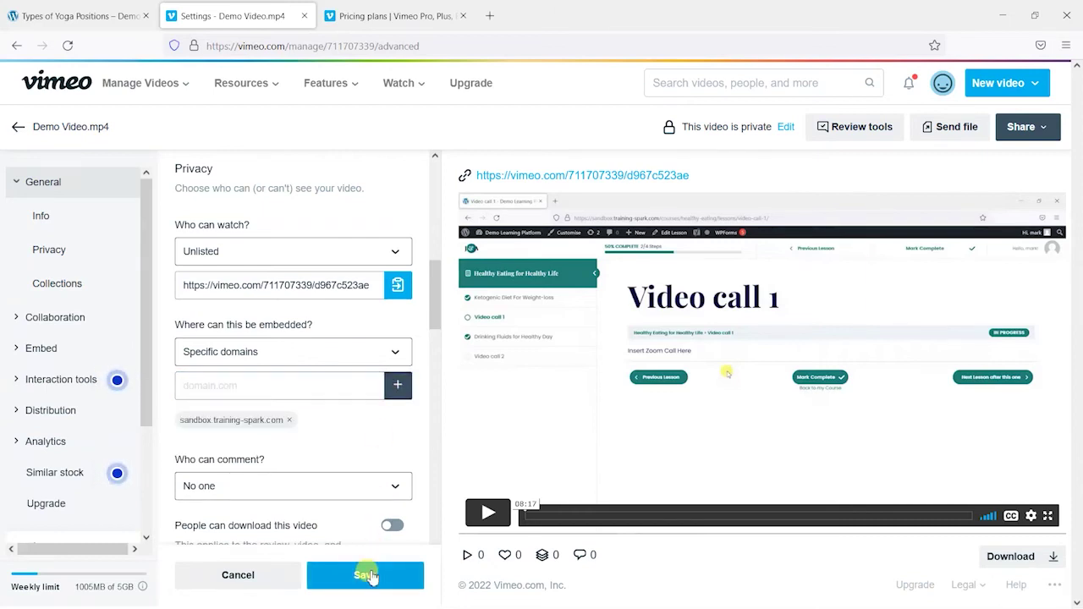
left_click(378, 578)
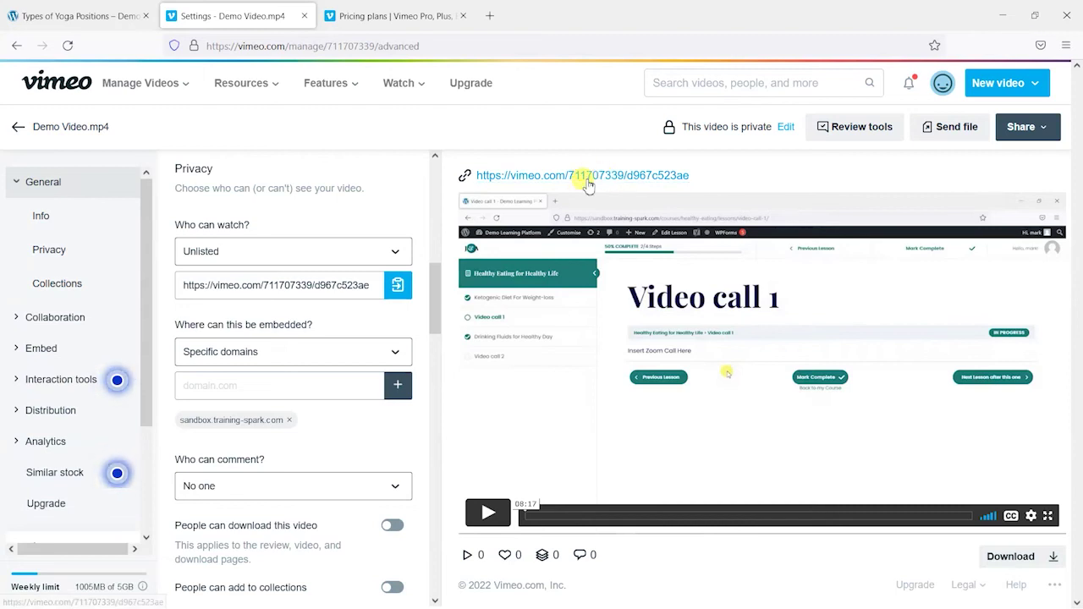
Step: Select the domain in the lesson page's address, then return to the Demo Video.mp4 Vimeo settings
left_click(76, 15)
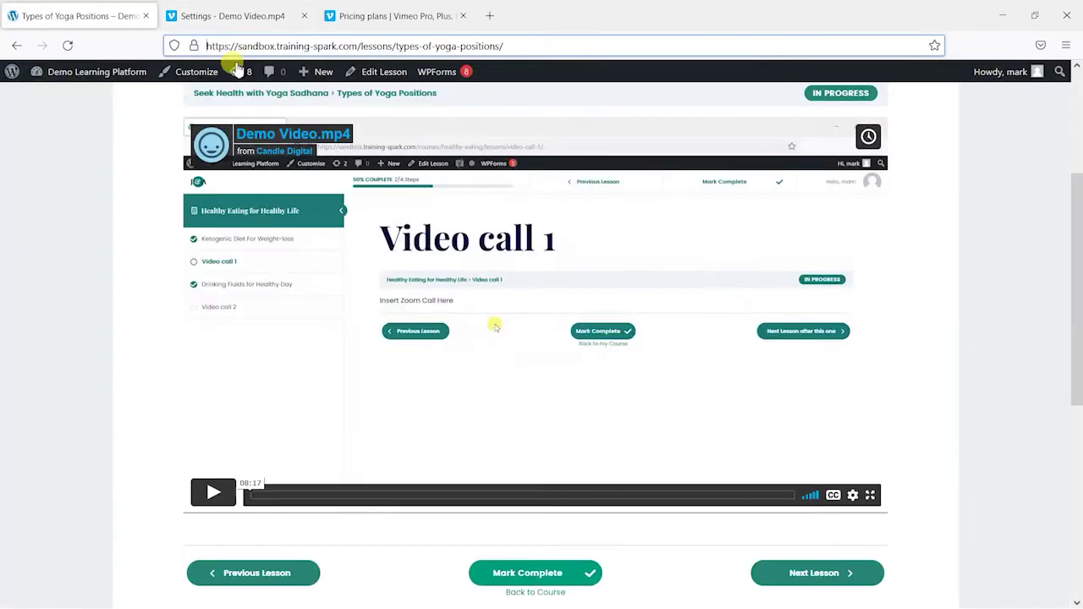
left_click_drag(357, 45, 169, 44)
left_click(96, 185)
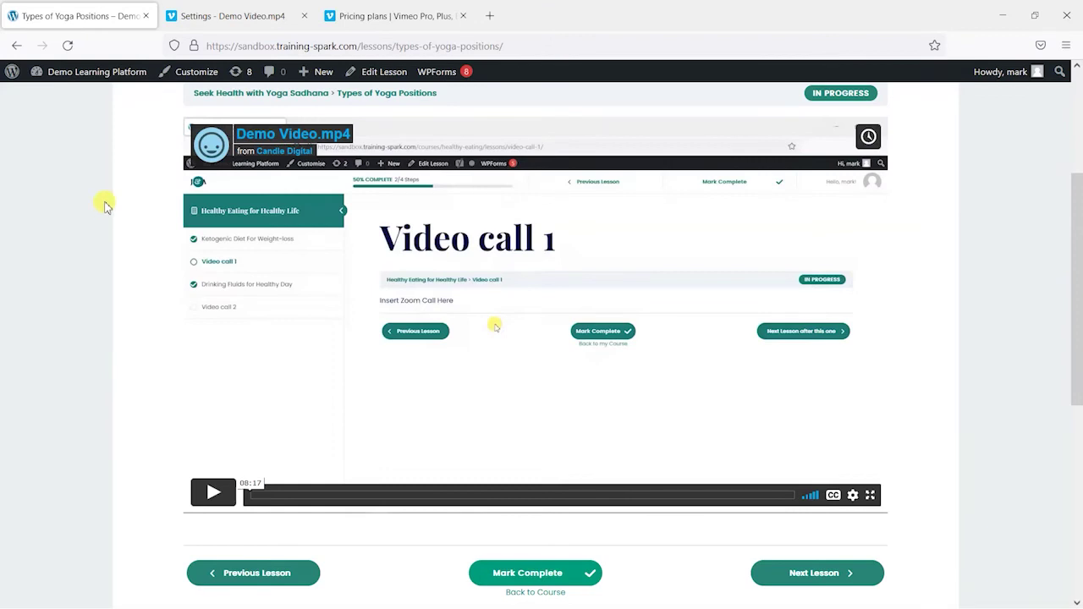
left_click(232, 15)
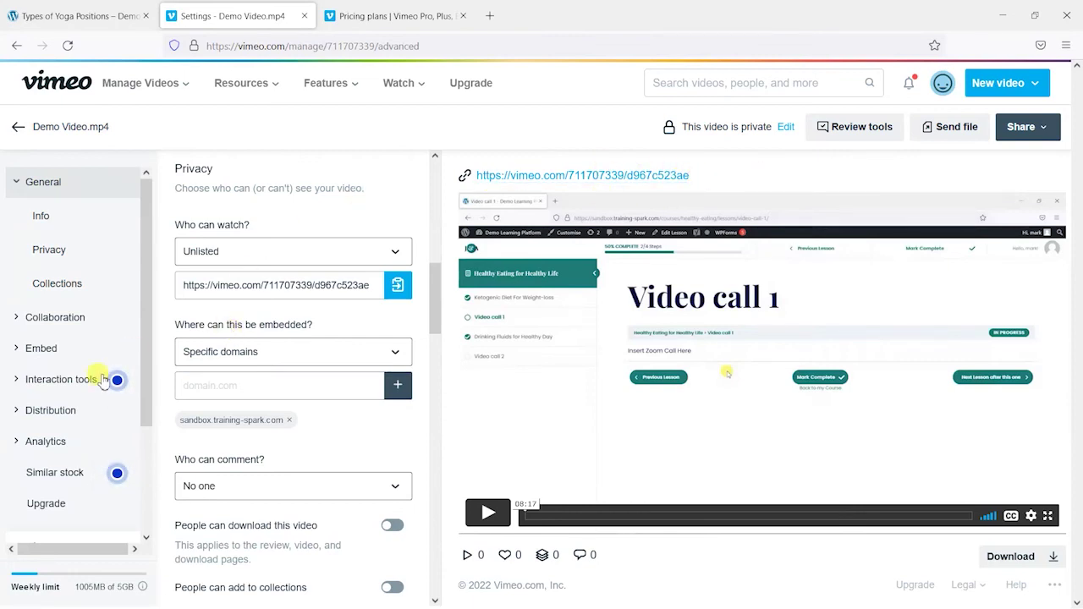
Step: Open the video's embed player settings and compare them with the player on the lesson page
left_click(38, 347)
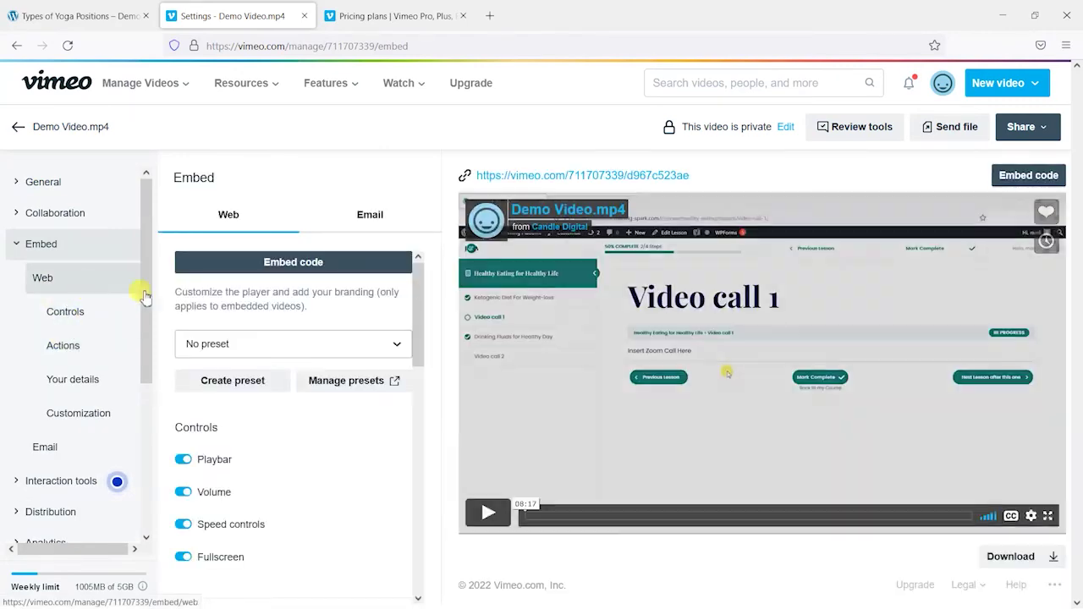
scroll(384, 285, "down", 2)
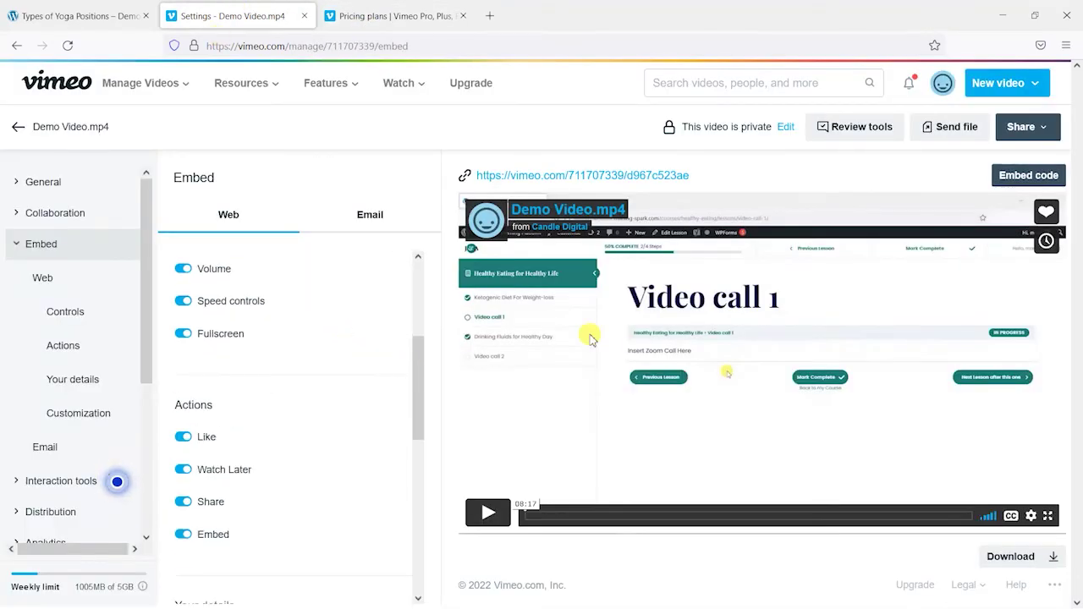
scroll(421, 367, "up", 1)
left_click(48, 8)
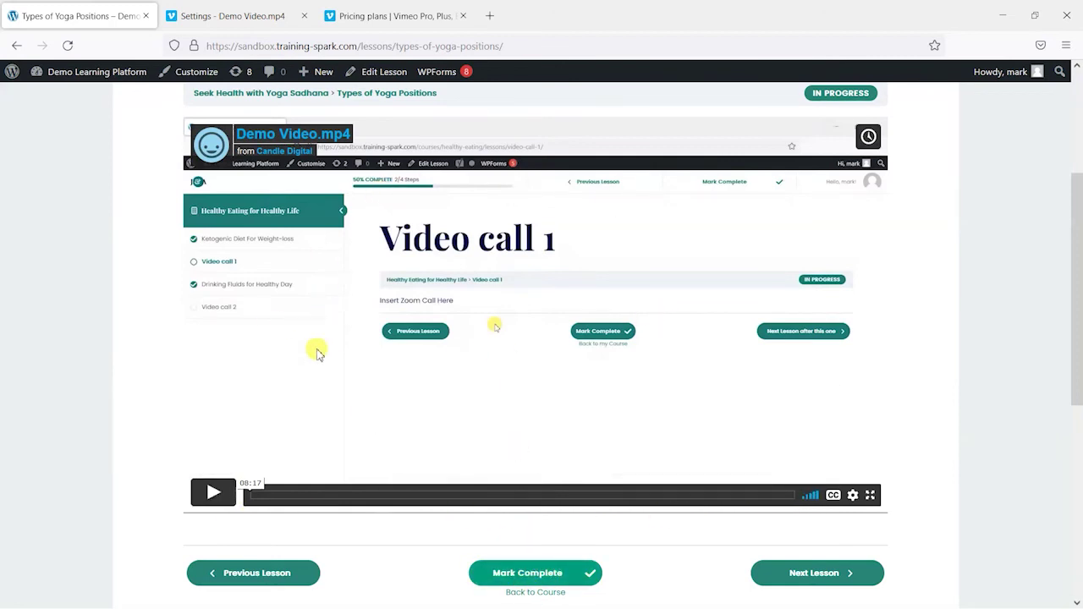
scroll(321, 359, "up", 2)
scroll(356, 375, "down", 2)
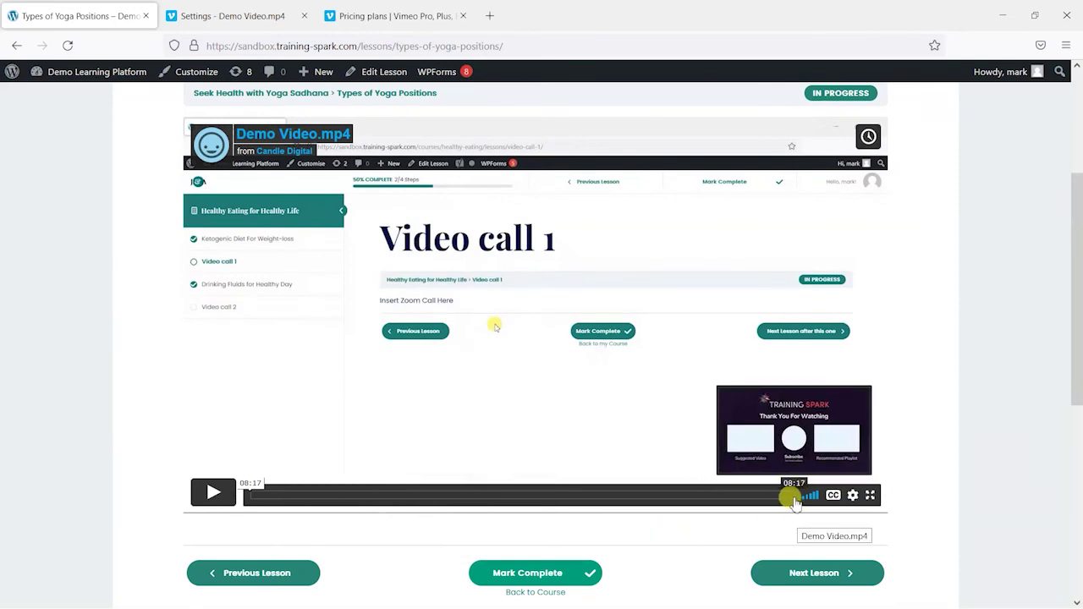
left_click(279, 19)
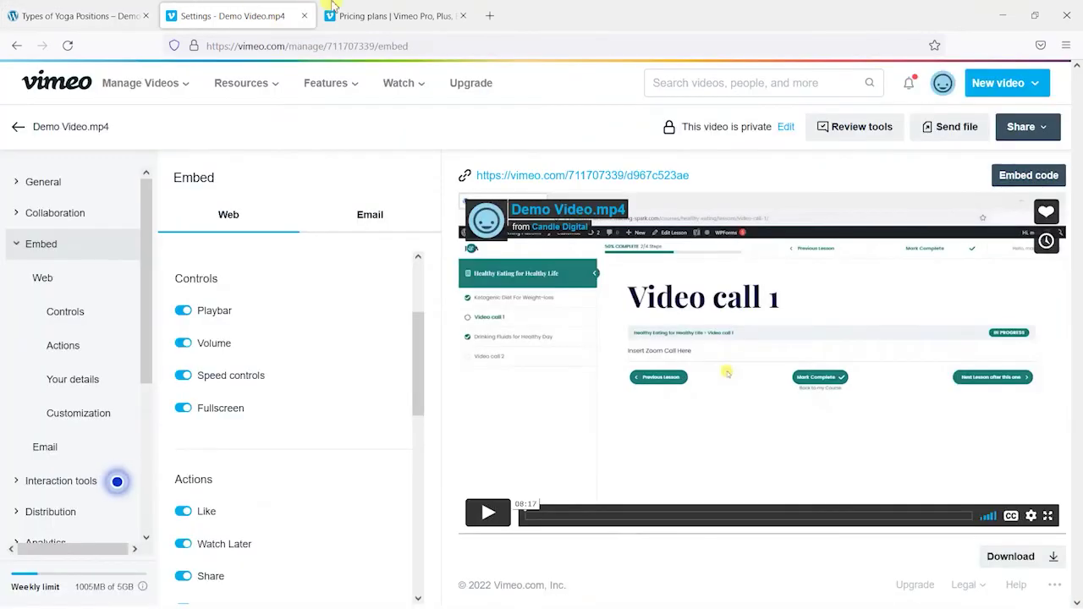
Step: Hide the playbar and turn off the Like, Watch Later, Share and Embed actions
left_click(201, 317)
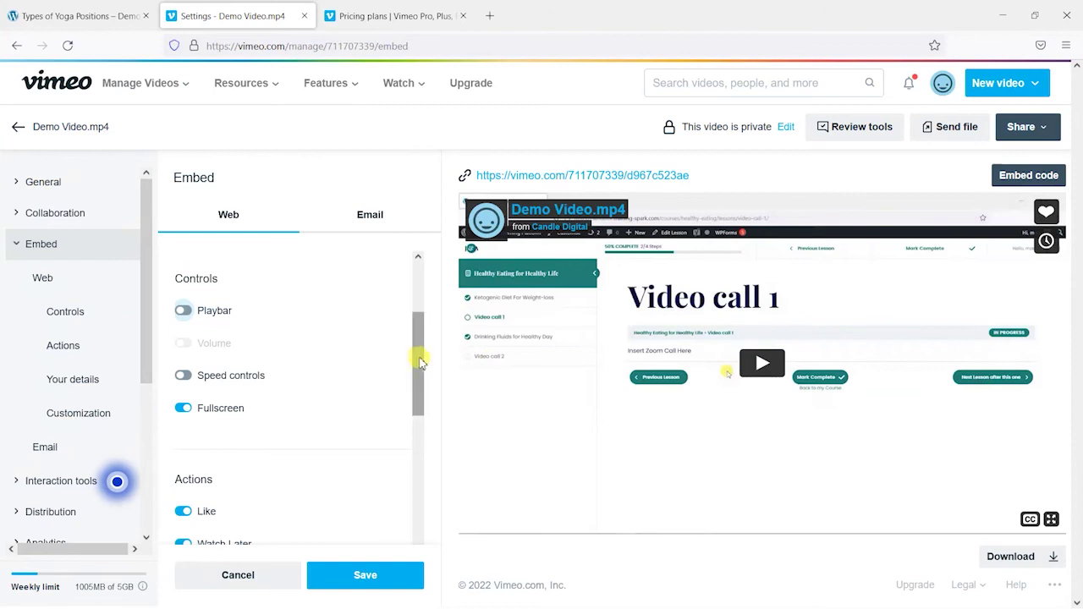
scroll(279, 330, "down", 1)
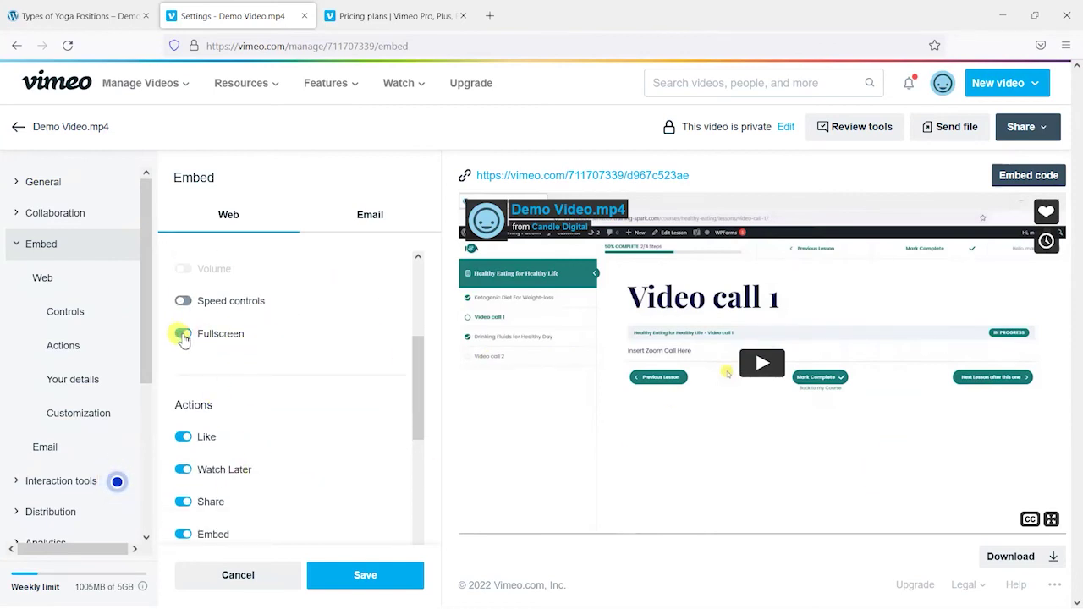
scroll(193, 355, "down", 1)
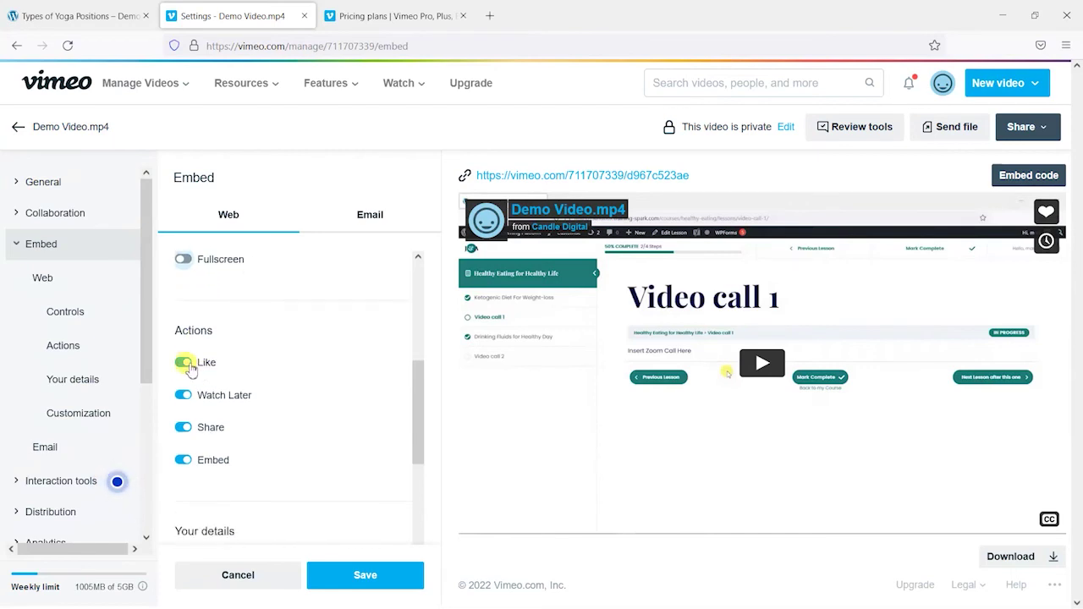
left_click(185, 363)
left_click(184, 394)
left_click(184, 428)
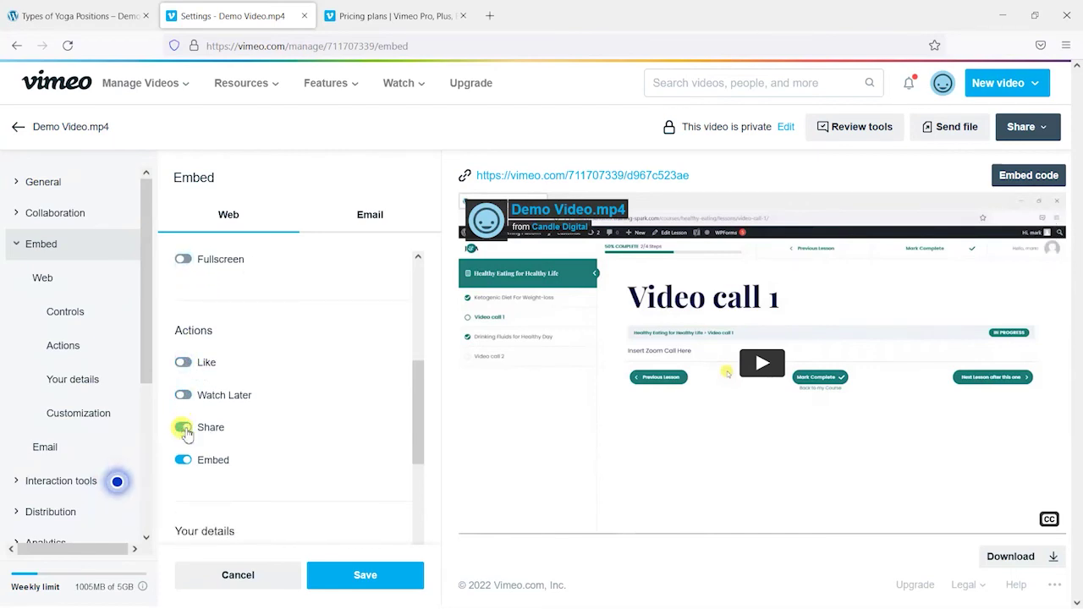
left_click(183, 460)
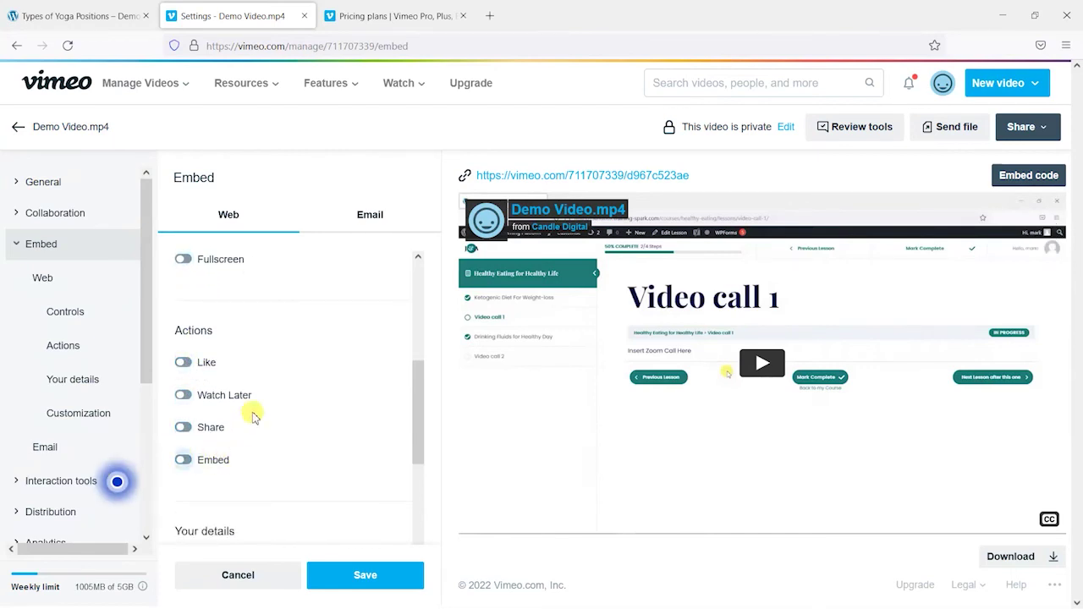
Step: Hide the profile picture, title and byline, then save the embed settings
scroll(254, 416, "down", 2)
left_click(184, 413)
left_click(184, 447)
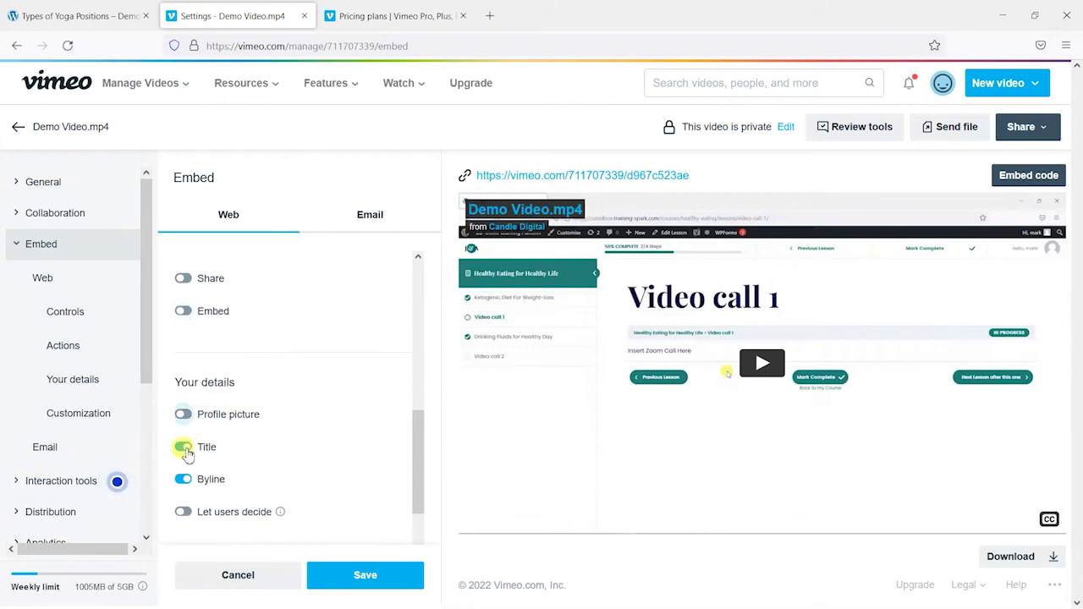
left_click(184, 479)
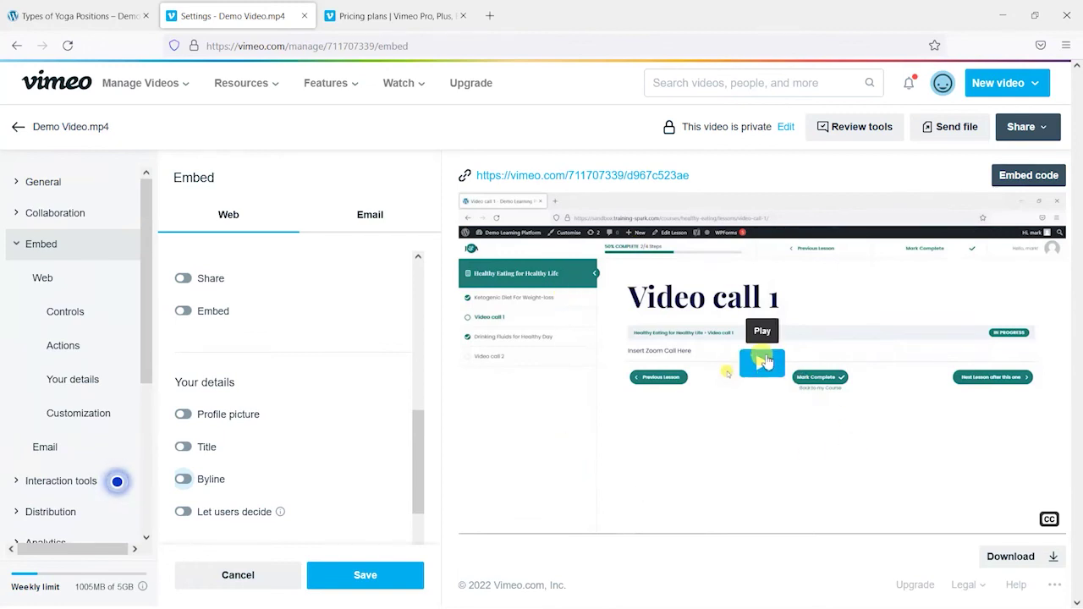
left_click(364, 575)
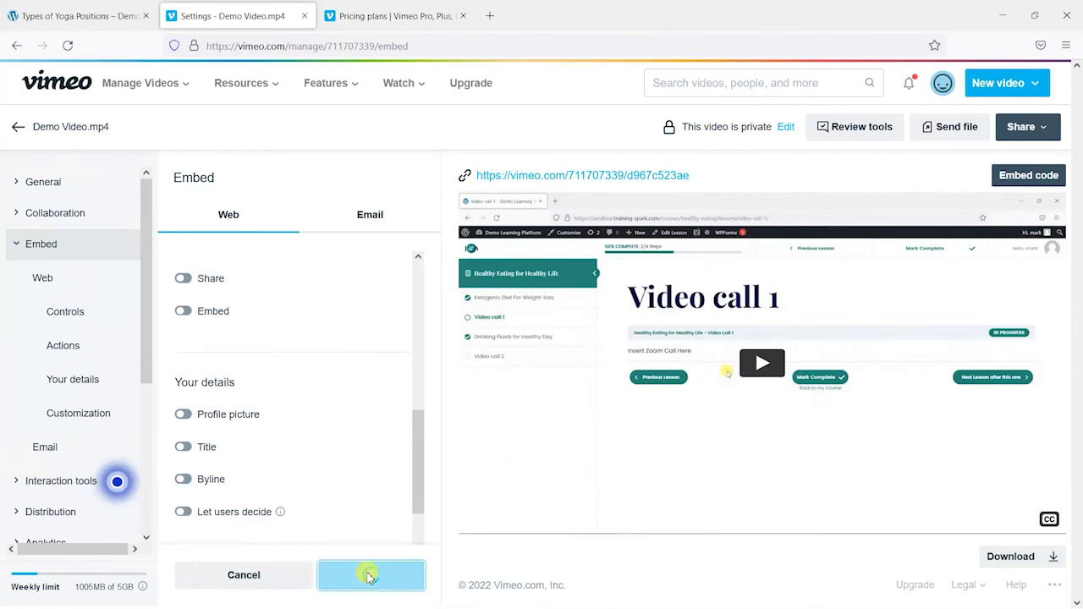
left_click(127, 17)
Step: Reload the lesson and test the play-button-only player by playing and pausing twice
left_click(67, 47)
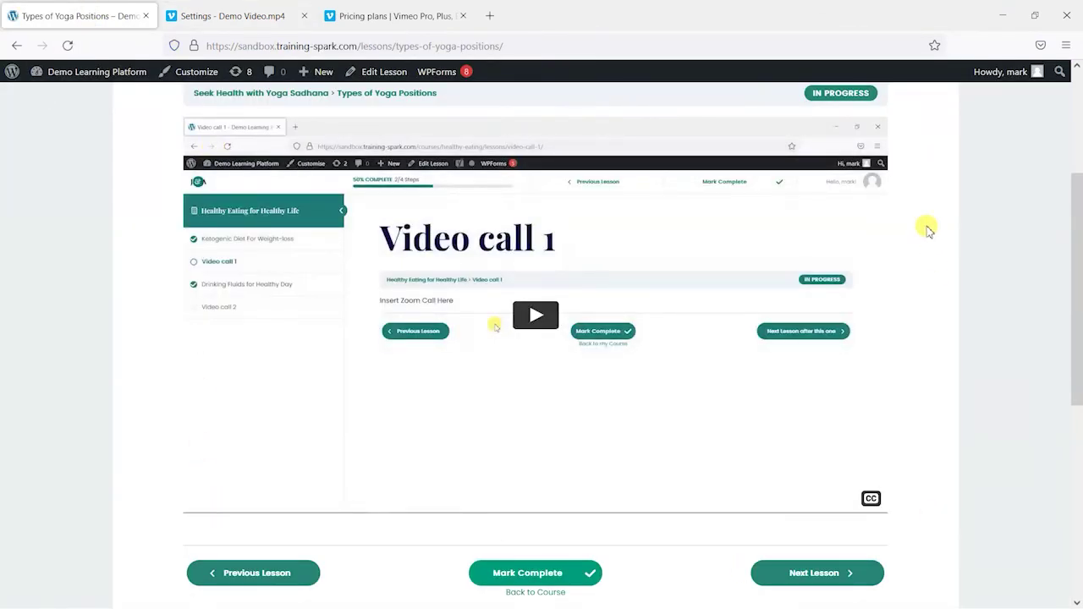
left_click(541, 322)
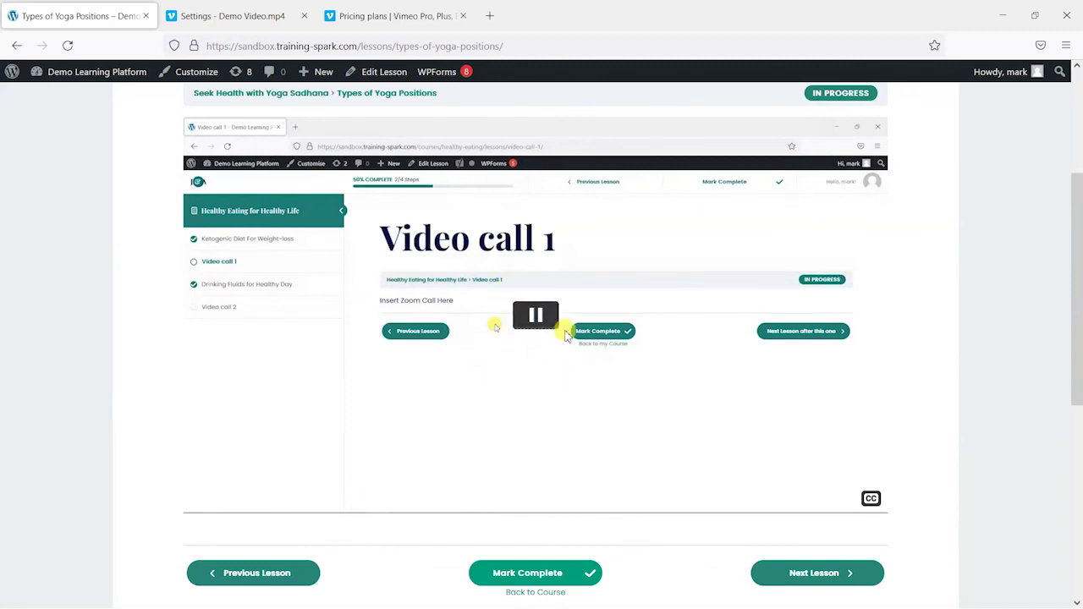
left_click(538, 320)
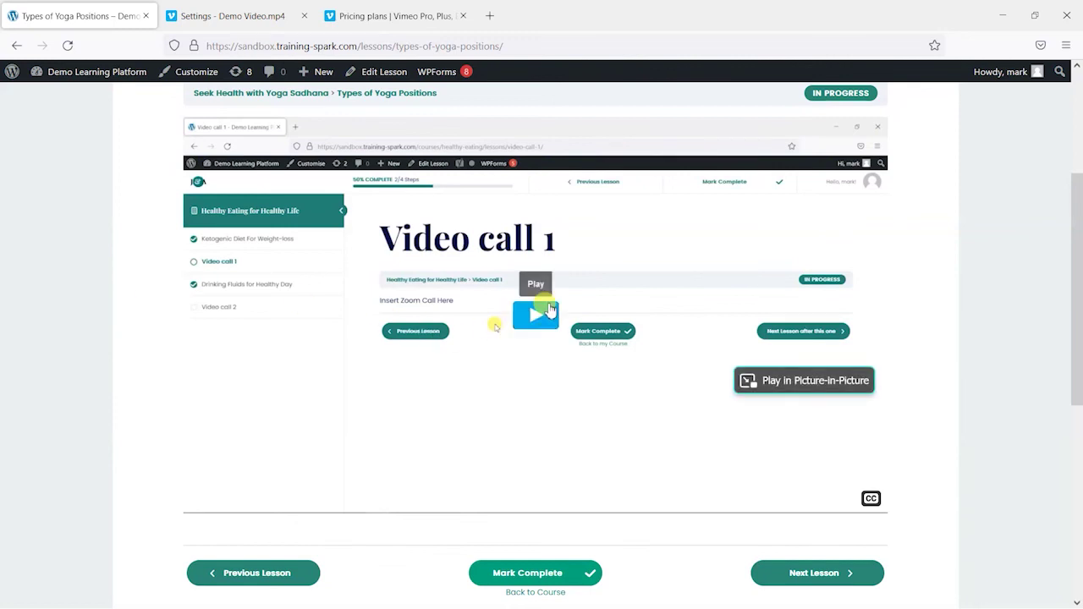
left_click(533, 315)
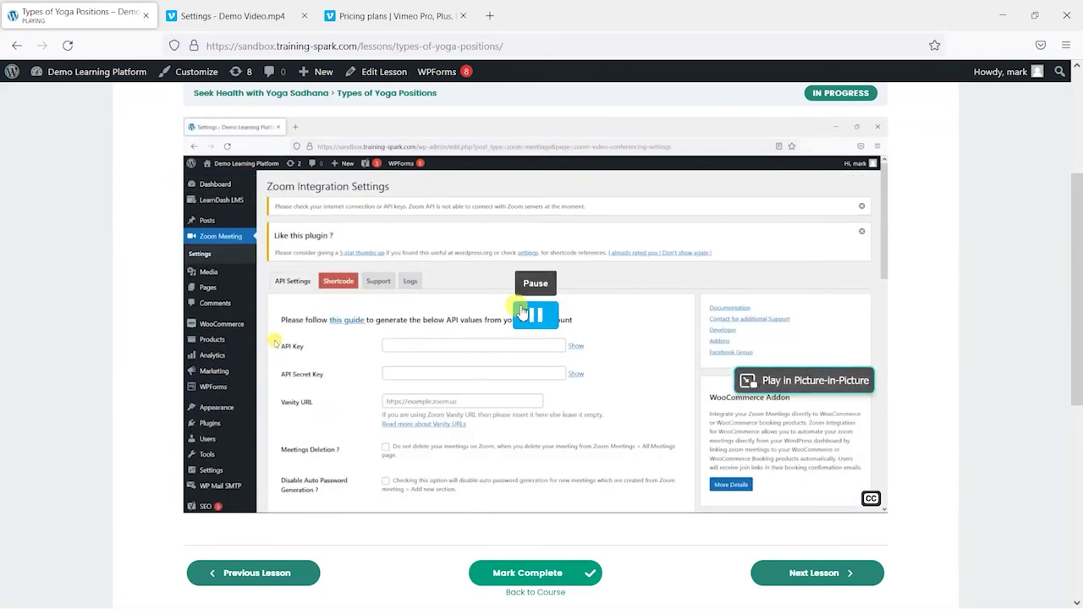
left_click(522, 313)
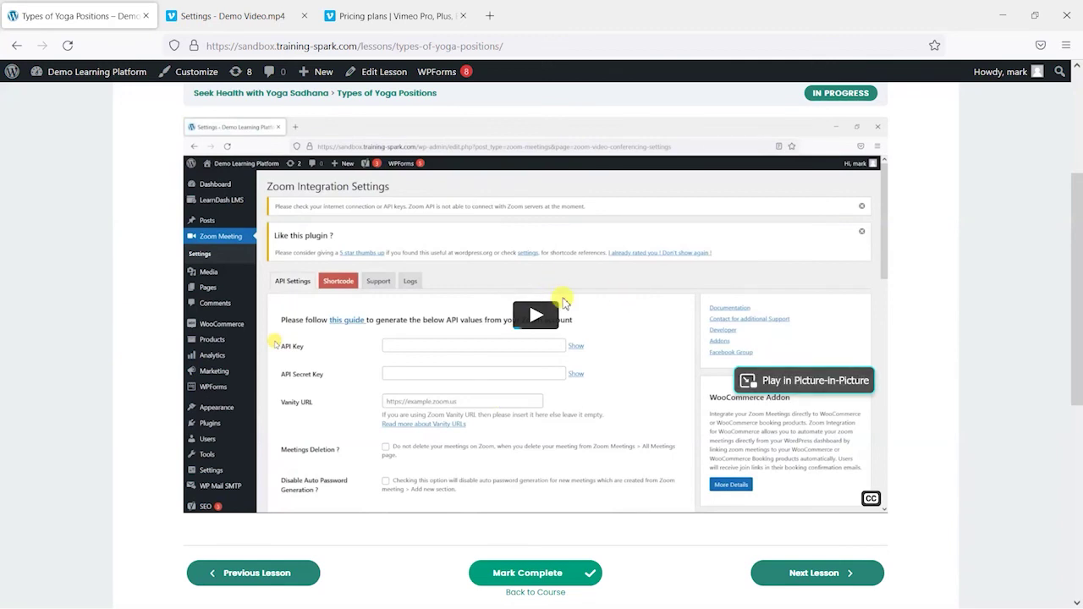
scroll(339, 271, "up", 2)
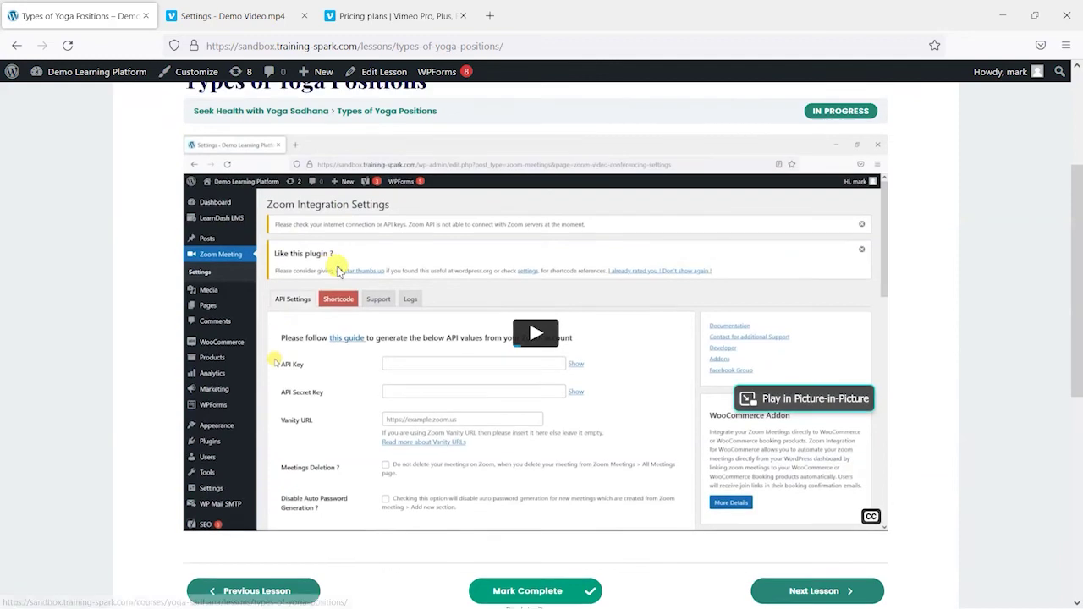
scroll(181, 212, "down", 6)
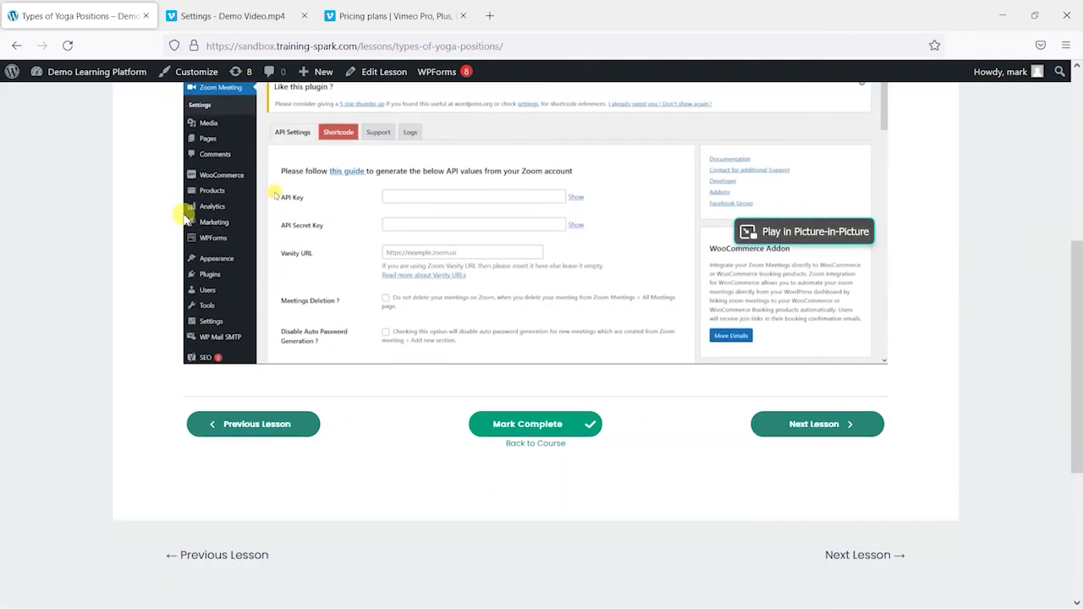
scroll(97, 295, "up", 6)
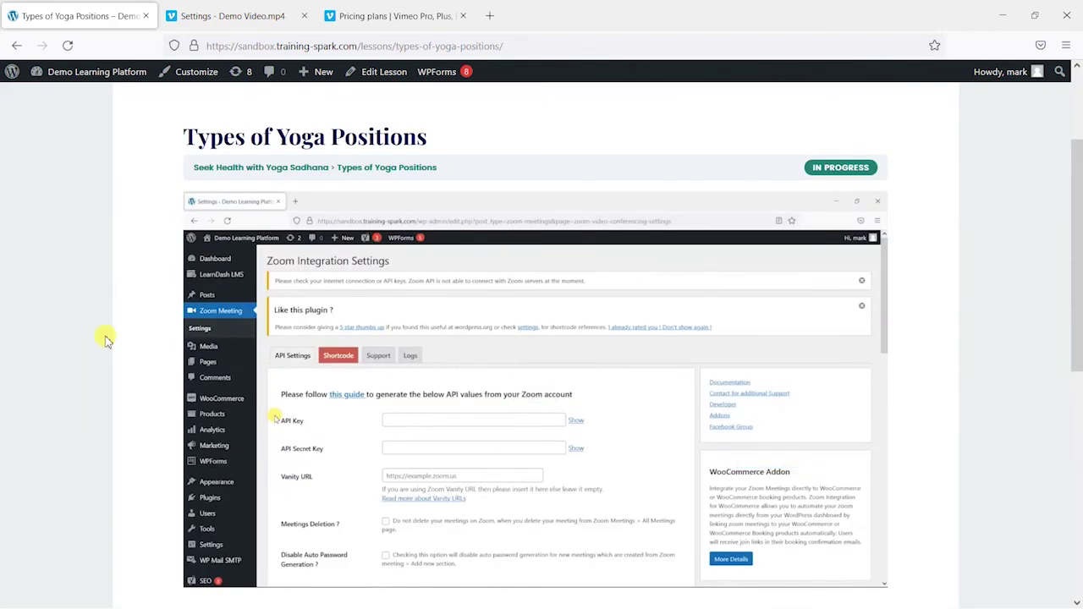
scroll(596, 250, "down", 6)
scroll(189, 339, "up", 6)
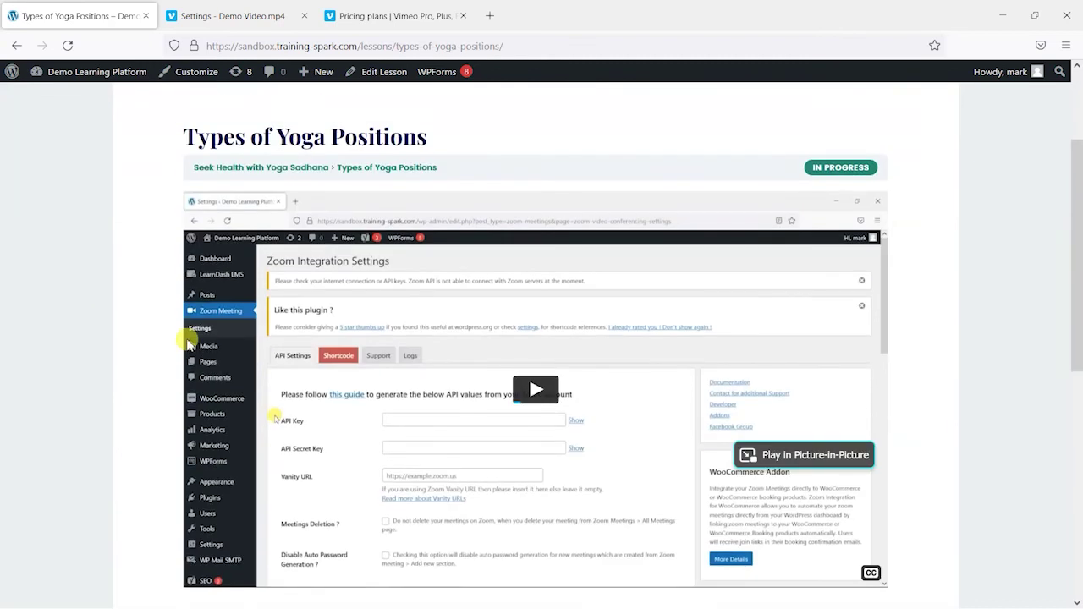